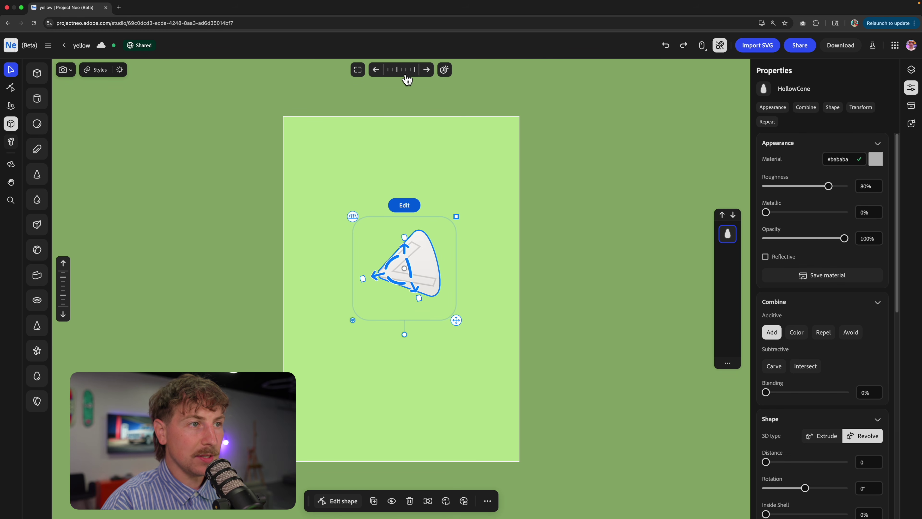
# Edit the hollow cone's profile into a taller, narrower shape and set its revolve distance to about 0.115.
pyautogui.moveTo(406, 76); pyautogui.dragTo(383, 80)
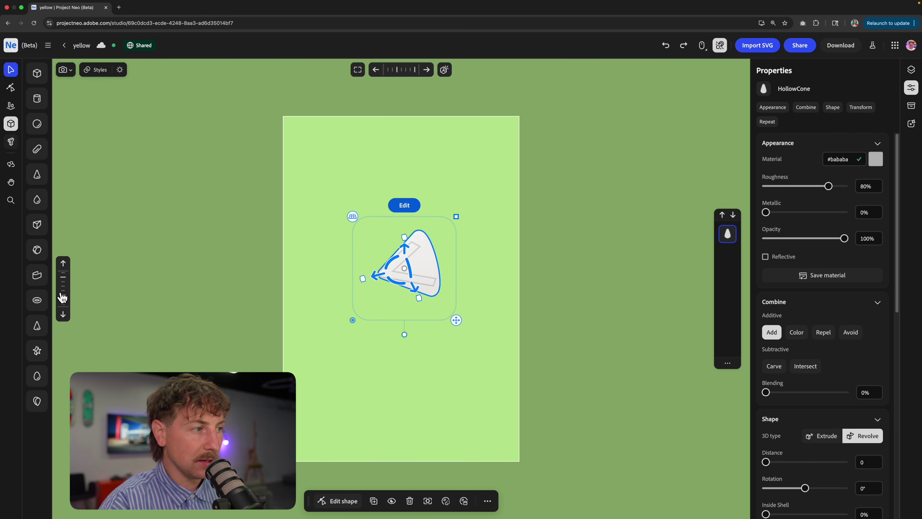
pyautogui.moveTo(63, 297); pyautogui.dragTo(78, 309)
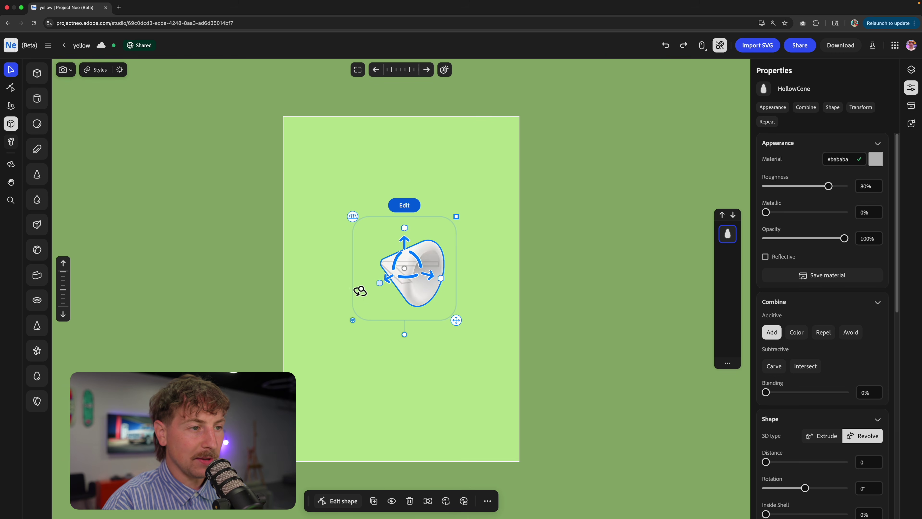
pyautogui.moveTo(361, 290); pyautogui.dragTo(443, 319)
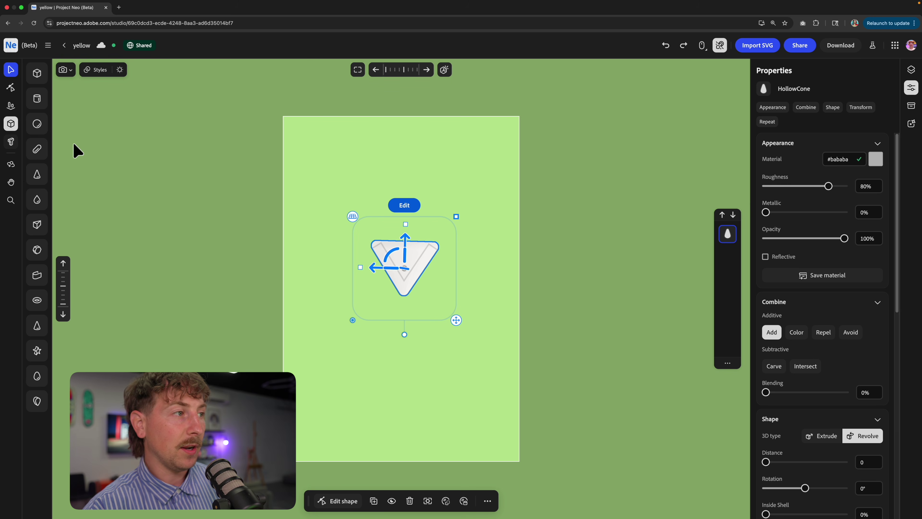
pyautogui.click(11, 89)
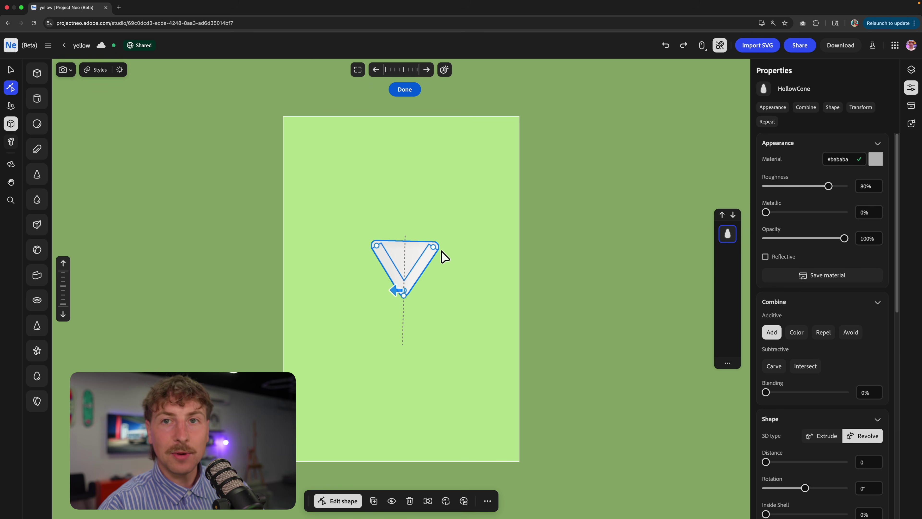
pyautogui.moveTo(435, 230); pyautogui.dragTo(430, 210)
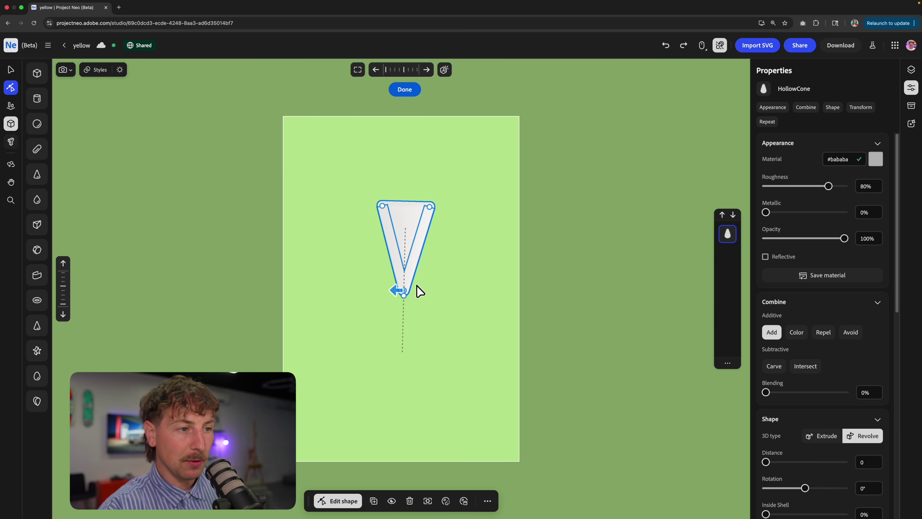
pyautogui.moveTo(439, 289); pyautogui.dragTo(399, 273)
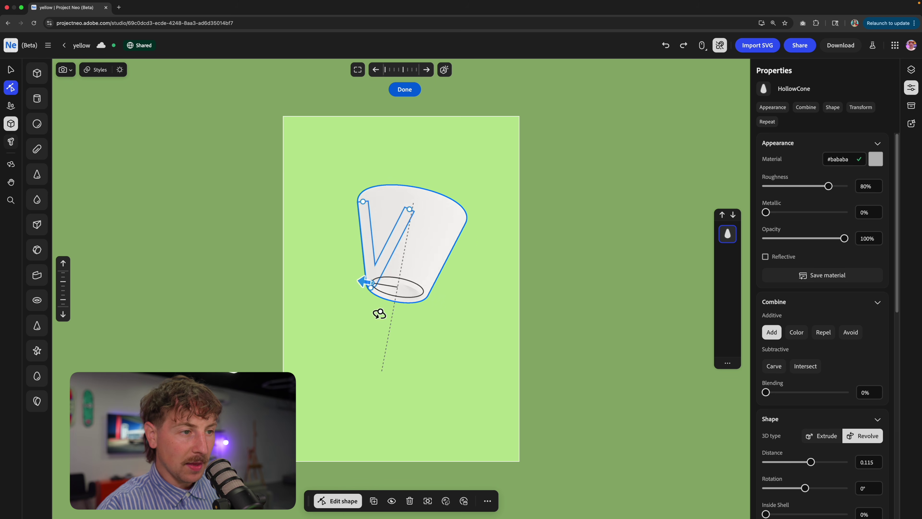
# Reshape the profile points of the revolved cone into a tapered cup and set the revolve distance to about 0.114.
pyautogui.moveTo(379, 313); pyautogui.dragTo(415, 307)
pyautogui.moveTo(385, 217); pyautogui.dragTo(360, 188)
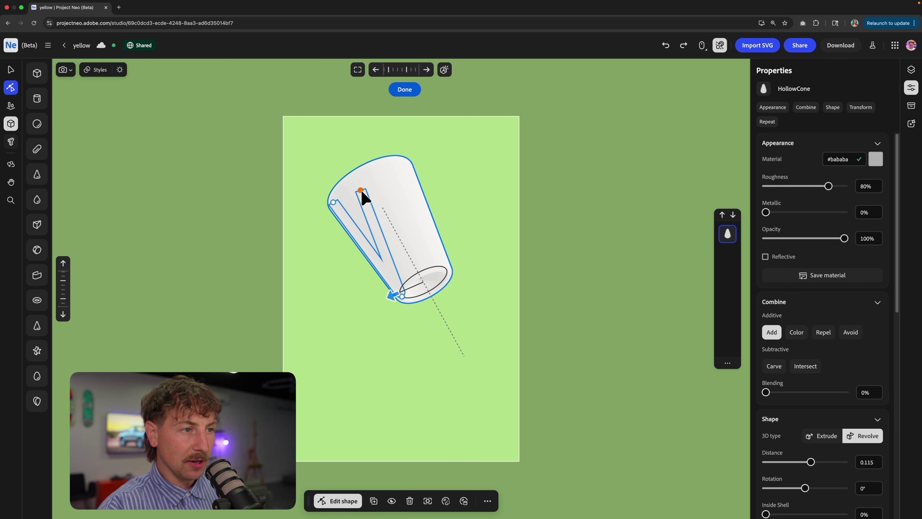
pyautogui.moveTo(409, 218); pyautogui.dragTo(381, 253)
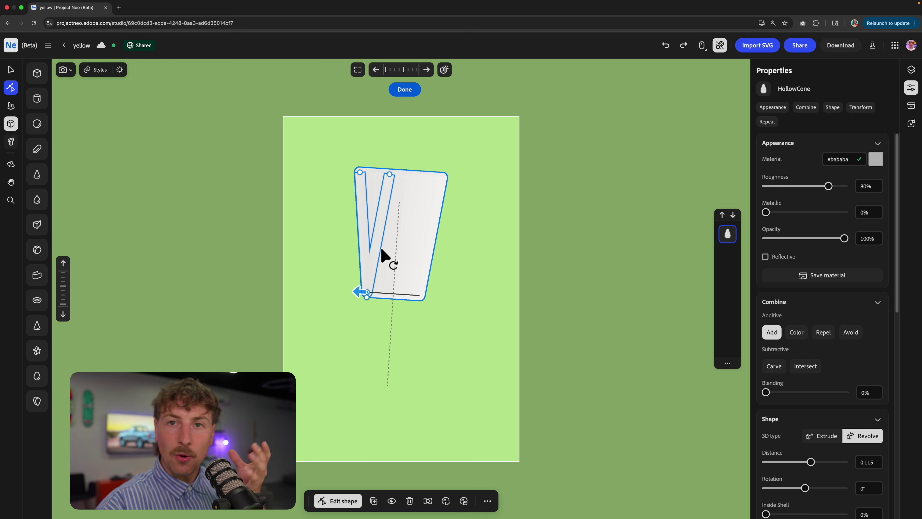
pyautogui.moveTo(361, 238); pyautogui.dragTo(379, 302)
pyautogui.moveTo(346, 178); pyautogui.dragTo(346, 170)
pyautogui.moveTo(354, 183); pyautogui.dragTo(349, 245, button='right')
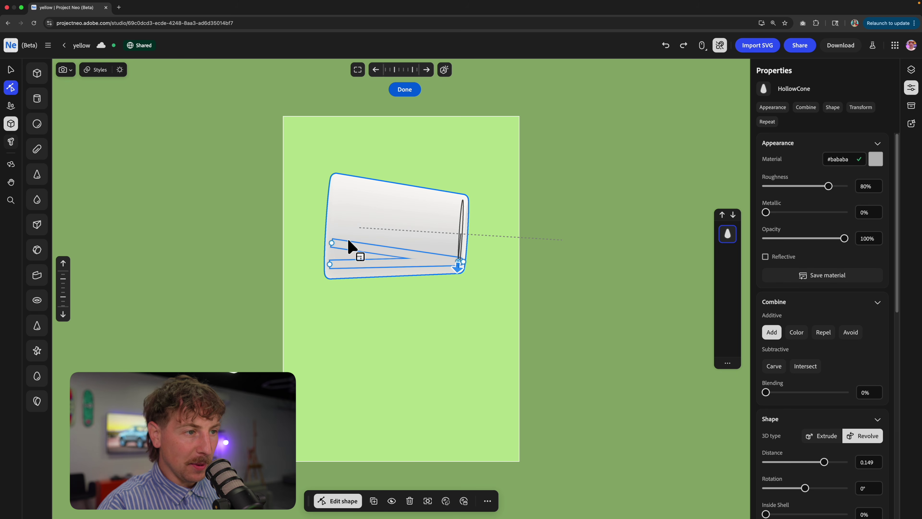
pyautogui.moveTo(332, 244)
pyautogui.mouseDown()
pyautogui.moveTo(377, 250)
pyautogui.moveTo(326, 239)
pyautogui.mouseUp()
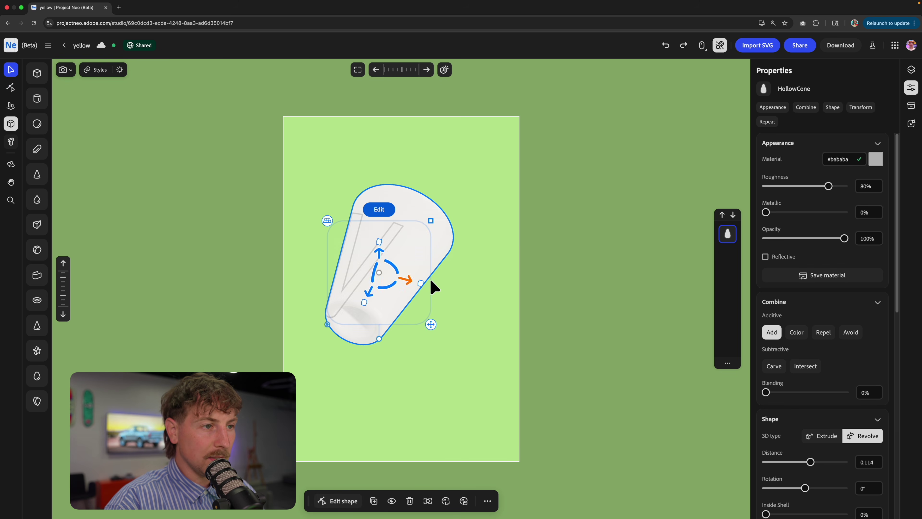
# Sharpen the edges of the cup by reducing its corners value to 0.006.
pyautogui.moveTo(435, 287); pyautogui.dragTo(388, 279, button='right')
pyautogui.click(466, 297)
pyautogui.click(396, 281)
pyautogui.scroll(-10, 811, 338)
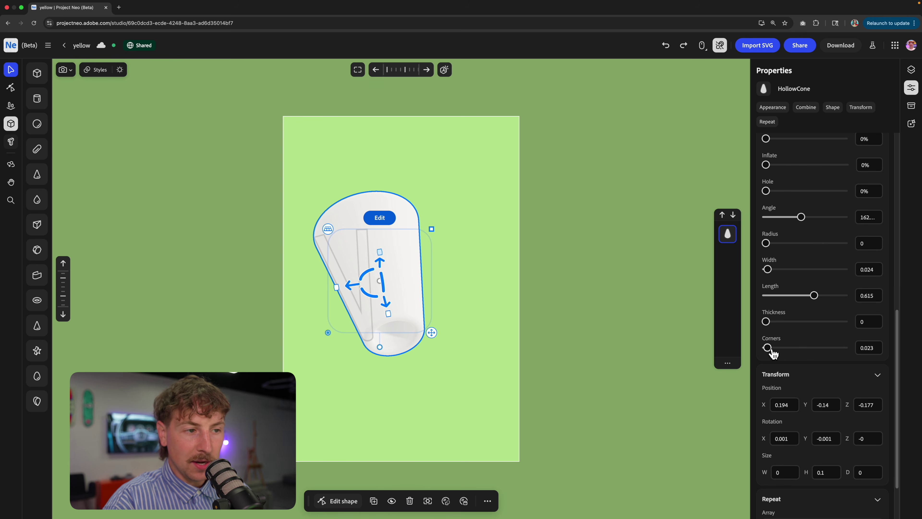
pyautogui.moveTo(773, 351); pyautogui.dragTo(766, 351)
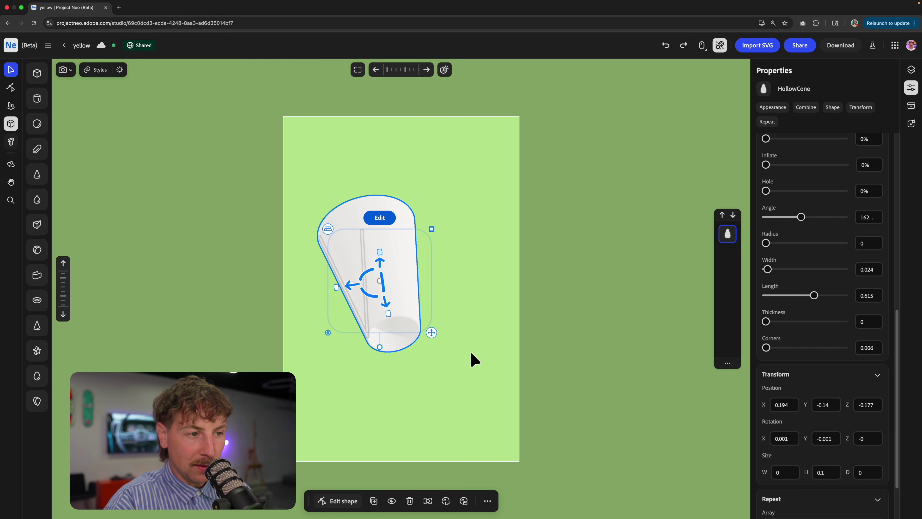
# Rotate the cup so it stands upright with its wide opening facing up.
pyautogui.moveTo(471, 353)
pyautogui.mouseDown(button='right')
pyautogui.moveTo(459, 325)
pyautogui.moveTo(469, 316)
pyautogui.moveTo(561, 340)
pyautogui.moveTo(467, 367)
pyautogui.moveTo(457, 348)
pyautogui.moveTo(465, 337)
pyautogui.mouseUp(button='right')
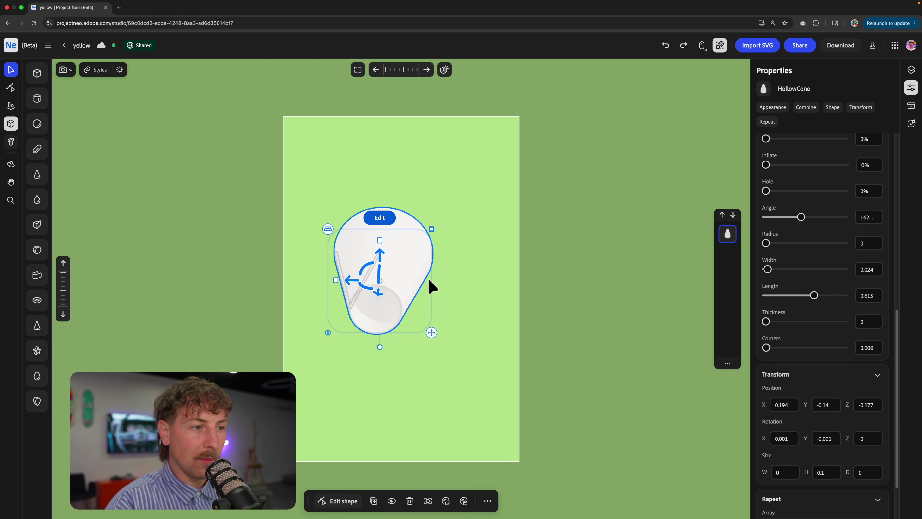
pyautogui.moveTo(346, 294); pyautogui.dragTo(396, 276, button='right')
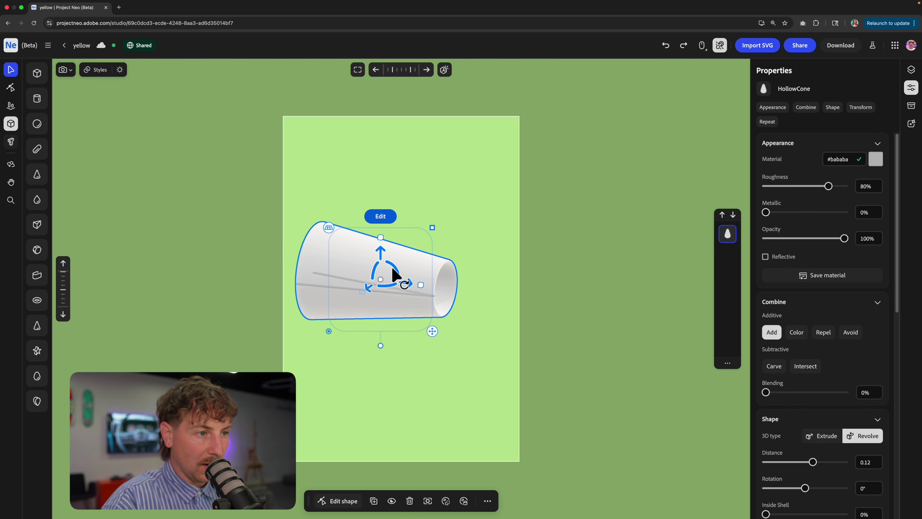
pyautogui.moveTo(394, 267); pyautogui.dragTo(388, 287)
pyautogui.moveTo(389, 289); pyautogui.dragTo(415, 281, button='right')
pyautogui.click(479, 253)
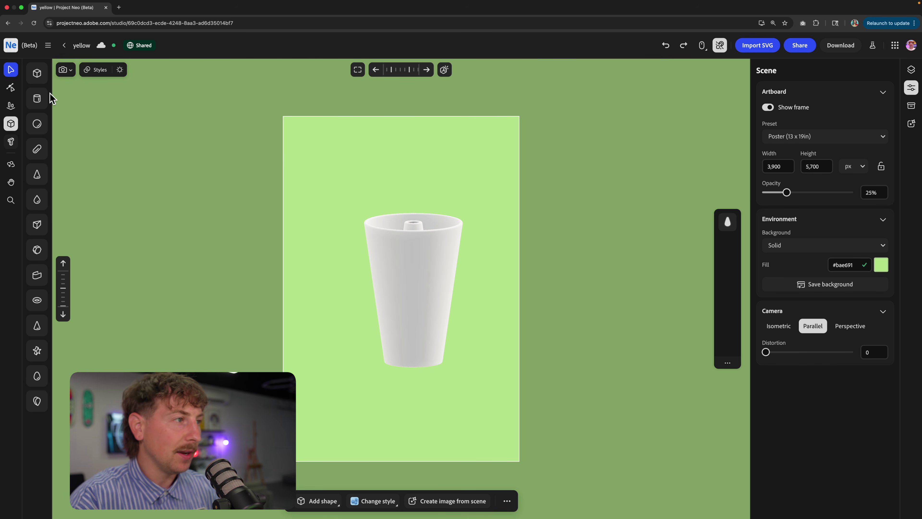
# Add a cylinder at the cup's opening and enlarge it until it is slightly wider than the rim.
pyautogui.click(38, 98)
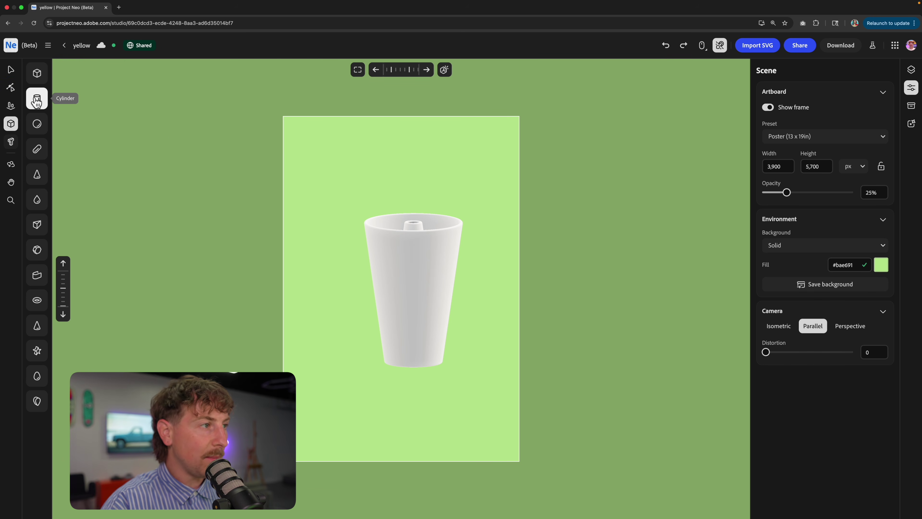
pyautogui.click(414, 285)
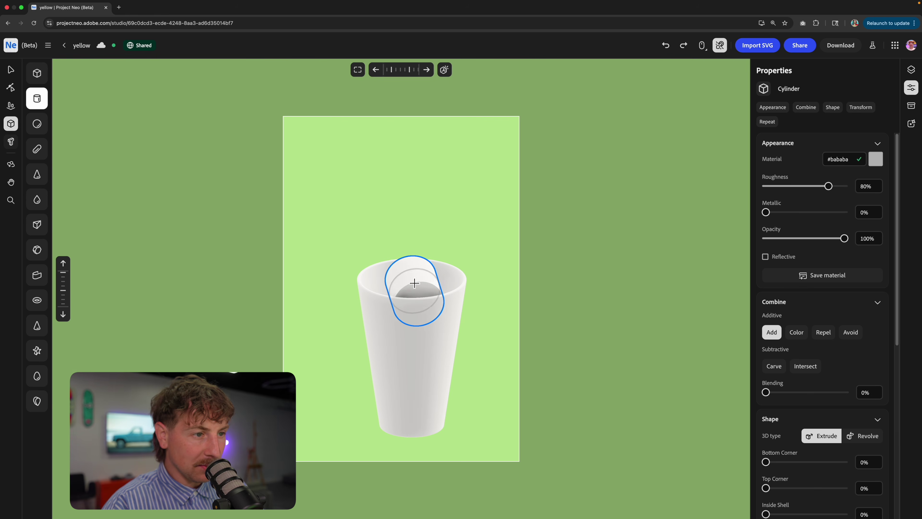
pyautogui.click(413, 281)
pyautogui.moveTo(462, 201); pyautogui.dragTo(504, 175)
# Align the cylinder and the cup so they share the same center axis.
pyautogui.moveTo(264, 168); pyautogui.dragTo(545, 371)
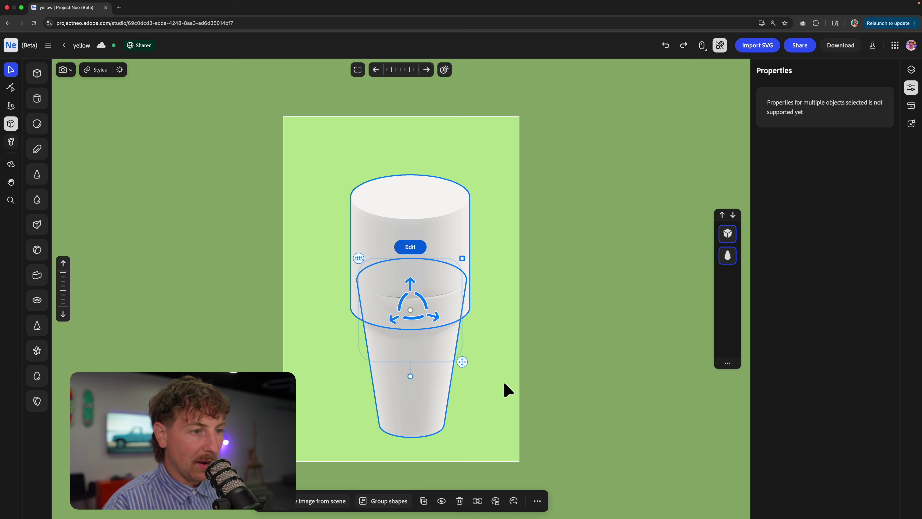
pyautogui.click(11, 108)
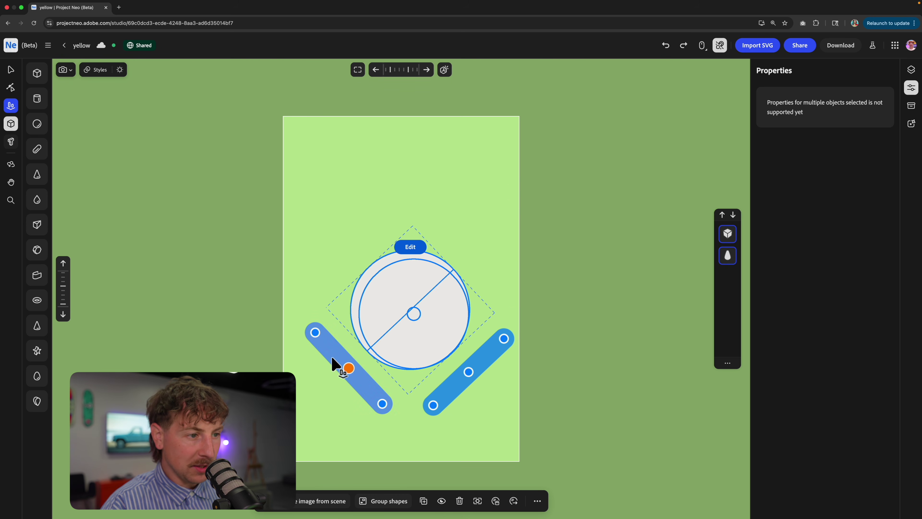
pyautogui.click(532, 295)
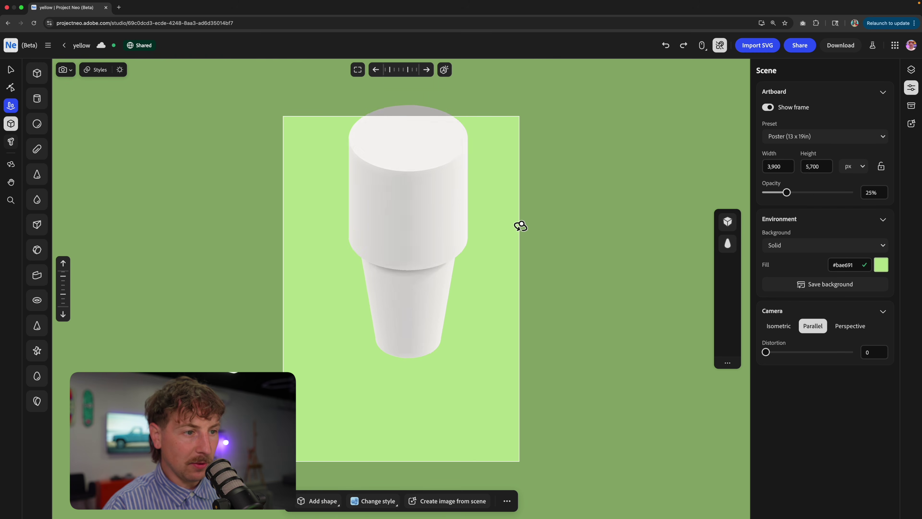
# Flatten the cylinder into a thin lid and position it over the top rim of the cup.
pyautogui.press('v')
pyautogui.click(417, 225)
pyautogui.moveTo(417, 231)
pyautogui.mouseDown(button='right')
pyautogui.moveTo(423, 220)
pyautogui.moveTo(421, 236)
pyautogui.mouseUp(button='right')
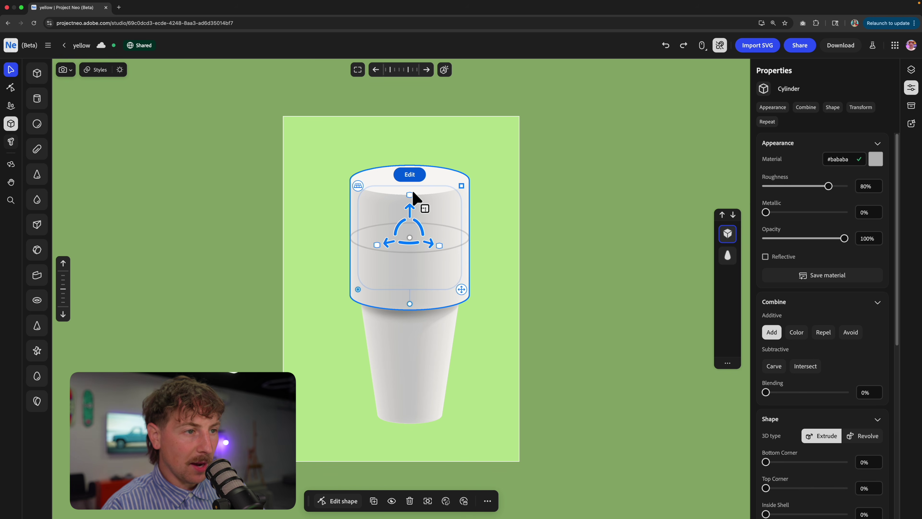
pyautogui.moveTo(409, 196); pyautogui.dragTo(412, 290)
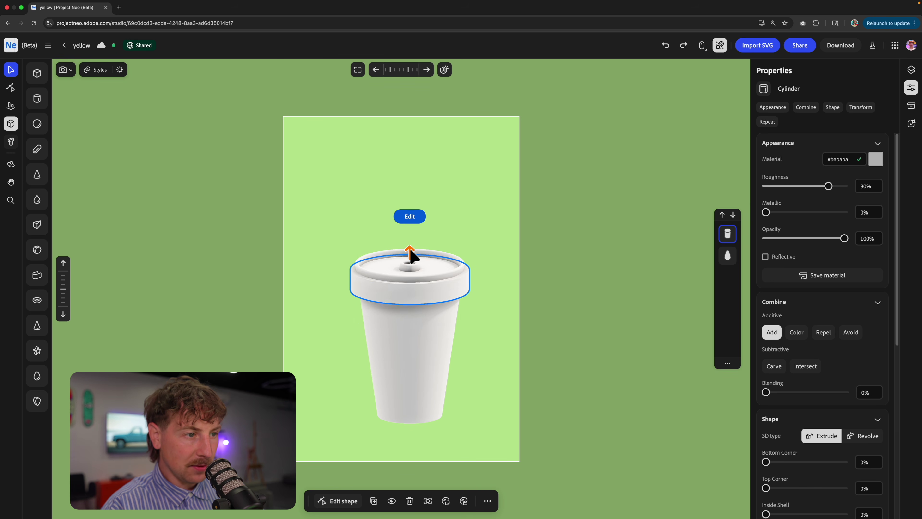
pyautogui.click(544, 270)
pyautogui.moveTo(545, 269); pyautogui.dragTo(482, 279, button='right')
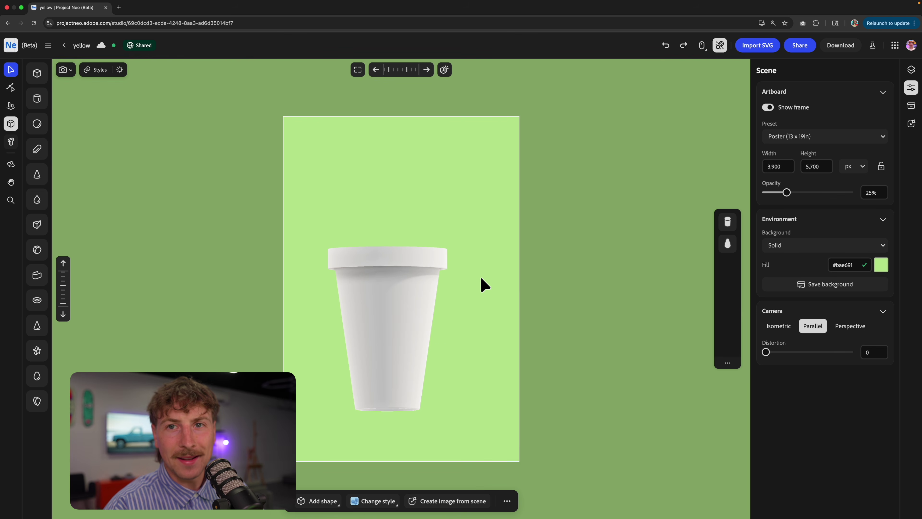
# Change the lid's material color to dark gray #333633.
pyautogui.click(430, 260)
pyautogui.click(875, 158)
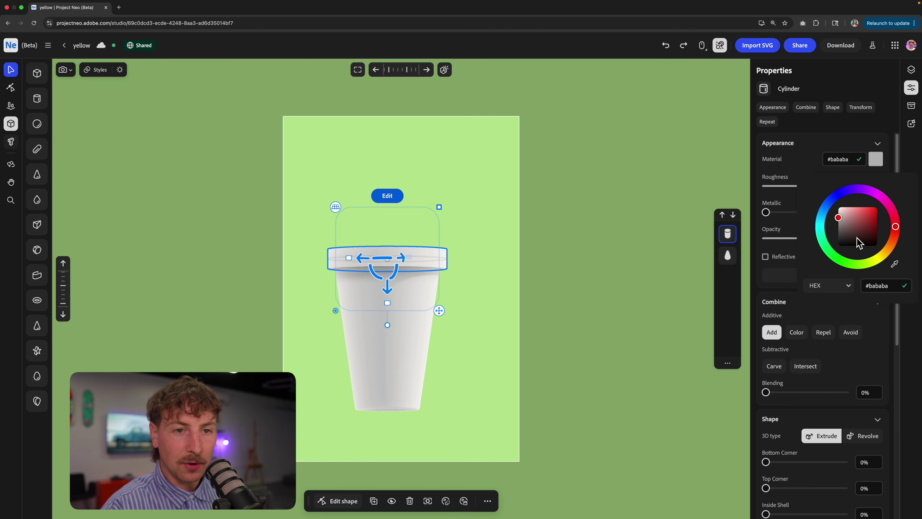
pyautogui.moveTo(859, 243)
pyautogui.mouseDown()
pyautogui.moveTo(838, 232)
pyautogui.moveTo(871, 214)
pyautogui.moveTo(863, 241)
pyautogui.moveTo(841, 239)
pyautogui.mouseUp()
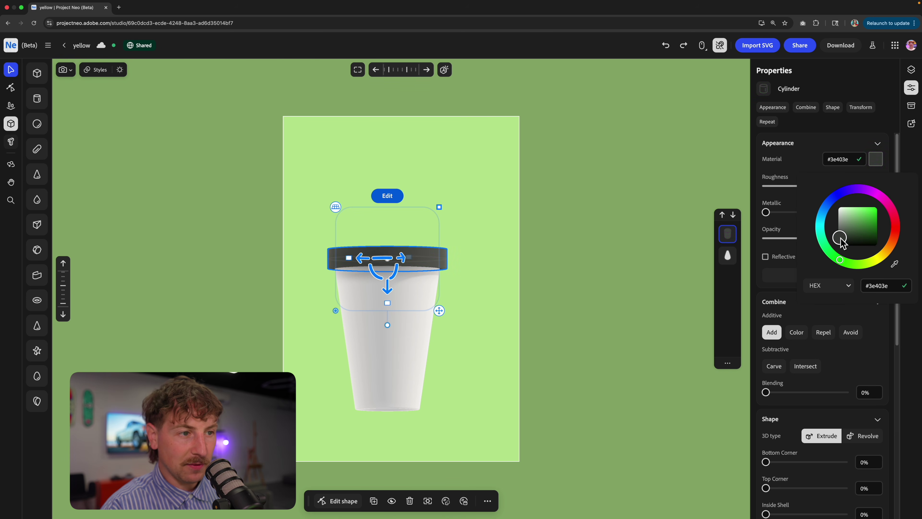
pyautogui.click(616, 251)
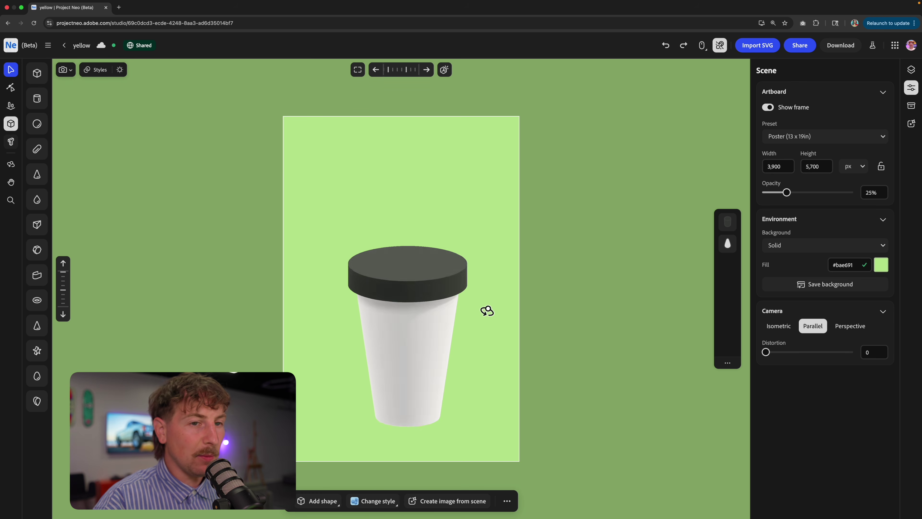
# Round the upper edge of the lid with a top corner of about 36.5%.
pyautogui.click(432, 252)
pyautogui.moveTo(549, 256); pyautogui.dragTo(550, 258, button='right')
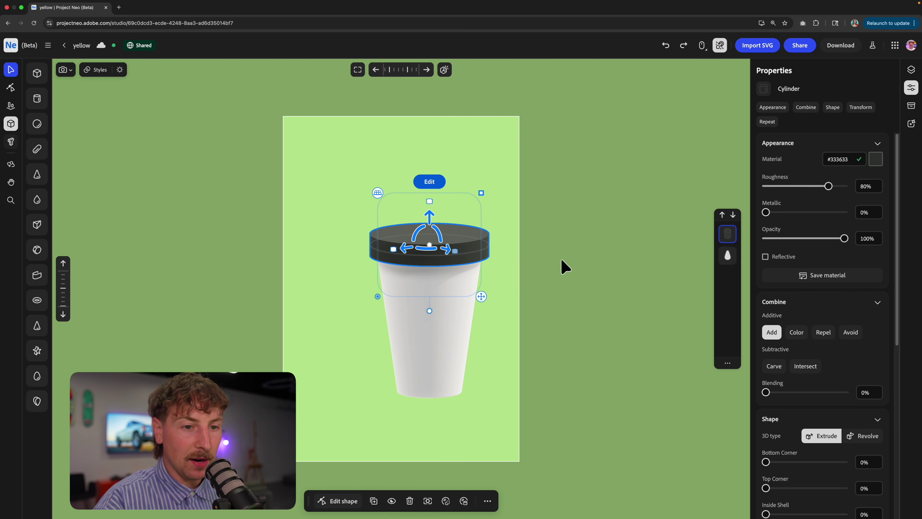
pyautogui.scroll(-5, 821, 298)
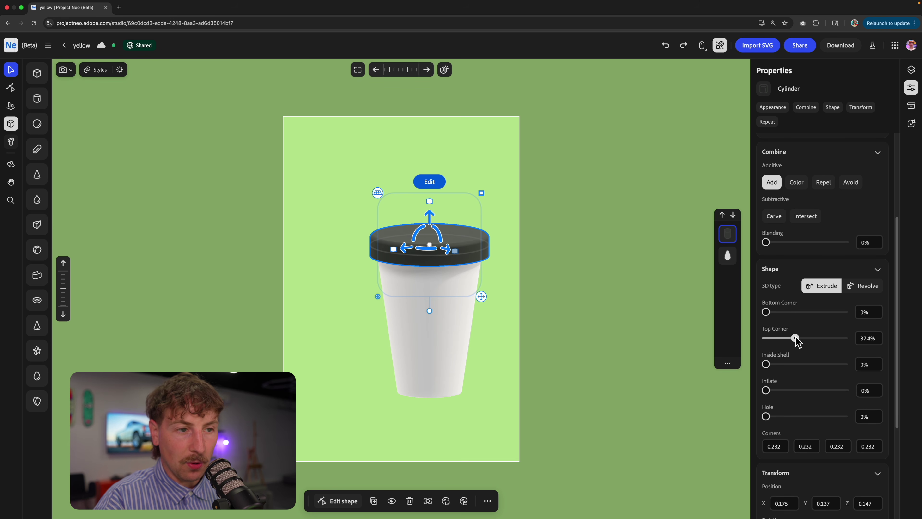
pyautogui.click(673, 329)
pyautogui.moveTo(478, 276); pyautogui.dragTo(490, 192, button='right')
pyautogui.scroll(3, 527, 319)
pyautogui.scroll(-2, 499, 298)
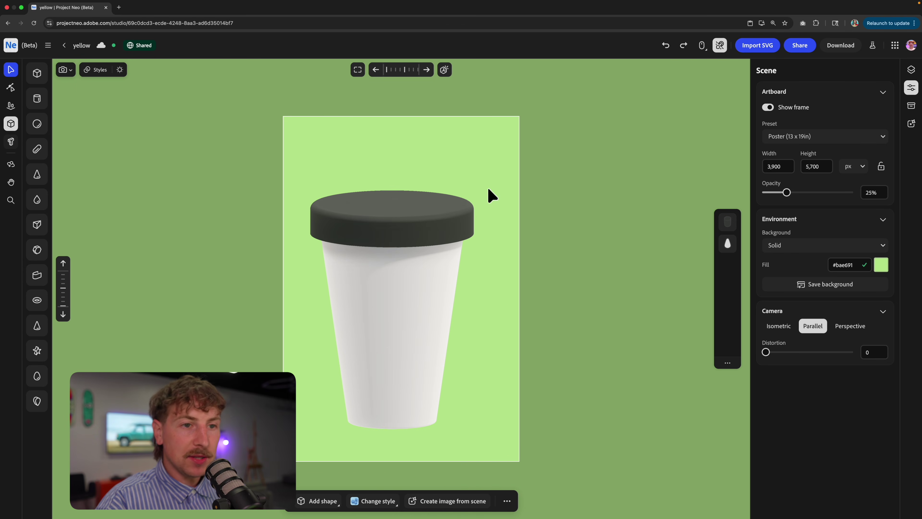
# Give the lid a glossier material with a roughness of 19.2% and a metallic value of 44%.
pyautogui.click(451, 217)
pyautogui.click(450, 217)
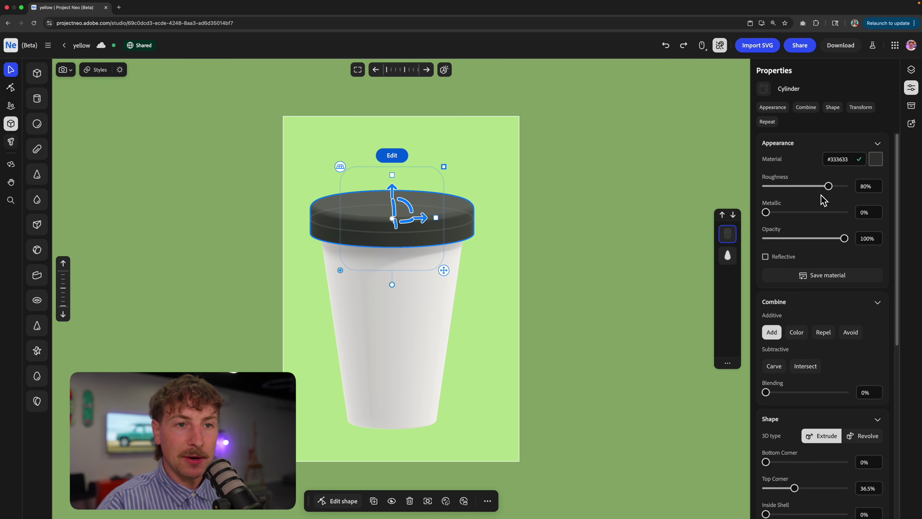
pyautogui.moveTo(829, 187); pyautogui.dragTo(777, 186)
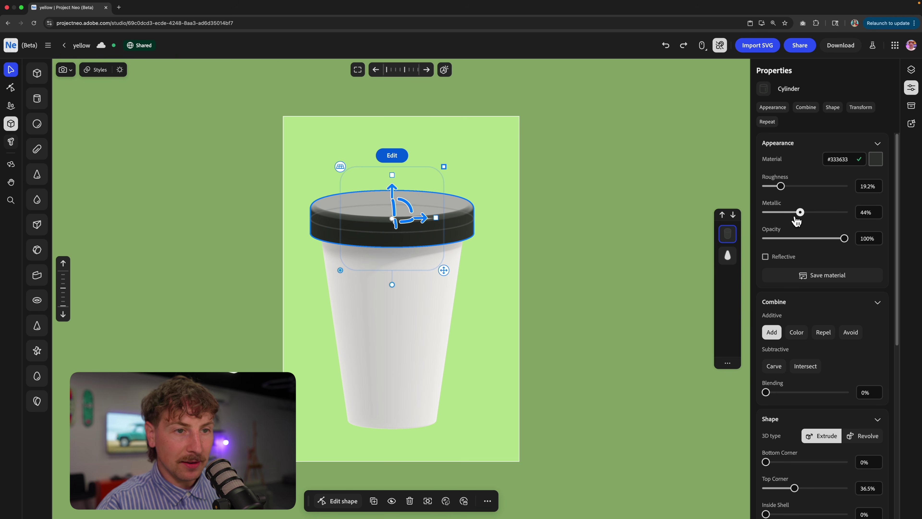
pyautogui.moveTo(579, 220); pyautogui.dragTo(533, 232, button='right')
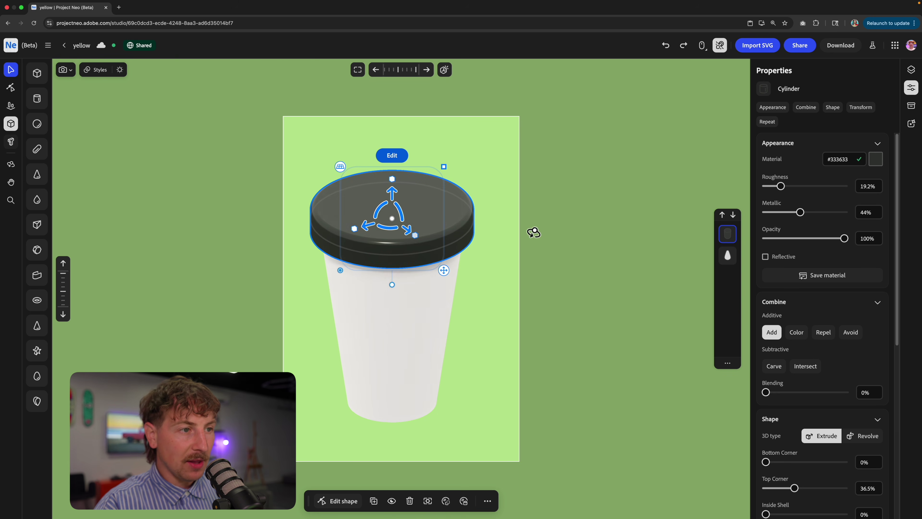
# Adjust the environment light to a rotation of 139.9, a height of 27.5 and a shadow distance of about 0.062.
pyautogui.click(121, 71)
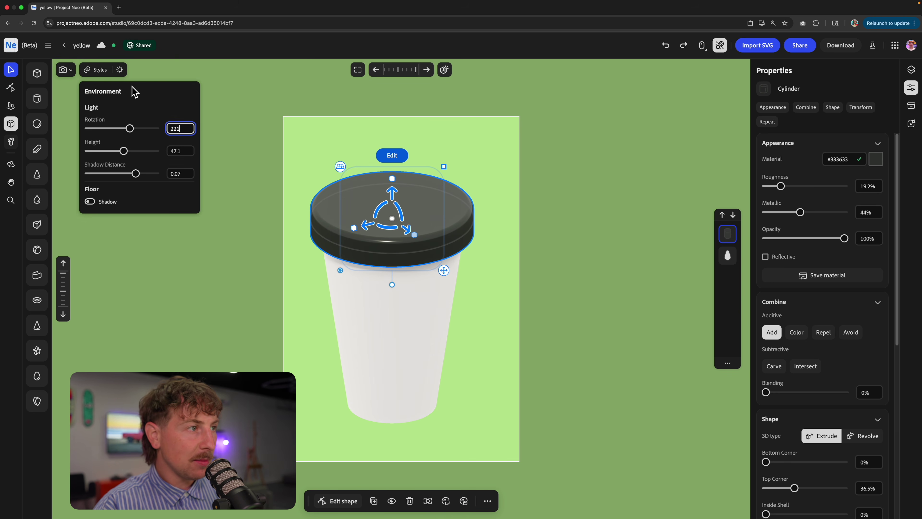
pyautogui.moveTo(133, 136)
pyautogui.mouseDown()
pyautogui.moveTo(104, 134)
pyautogui.moveTo(116, 133)
pyautogui.mouseUp()
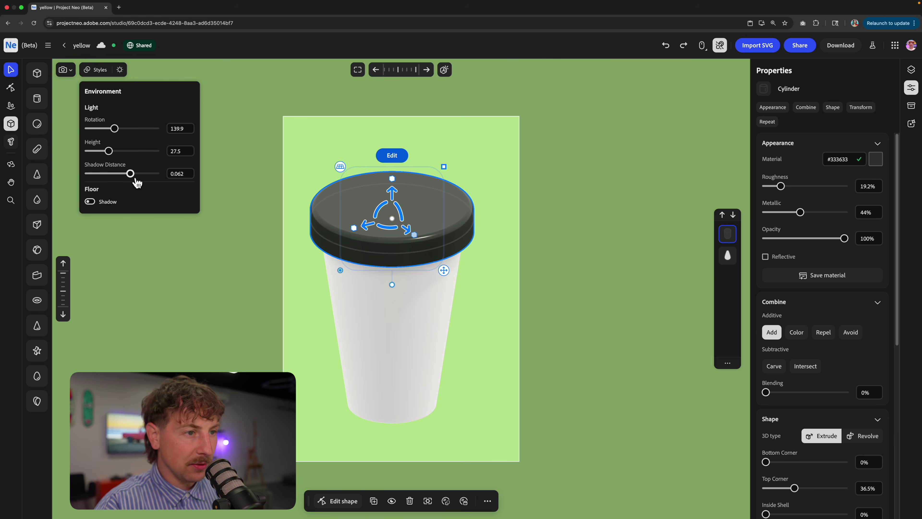
pyautogui.moveTo(538, 189); pyautogui.dragTo(500, 194)
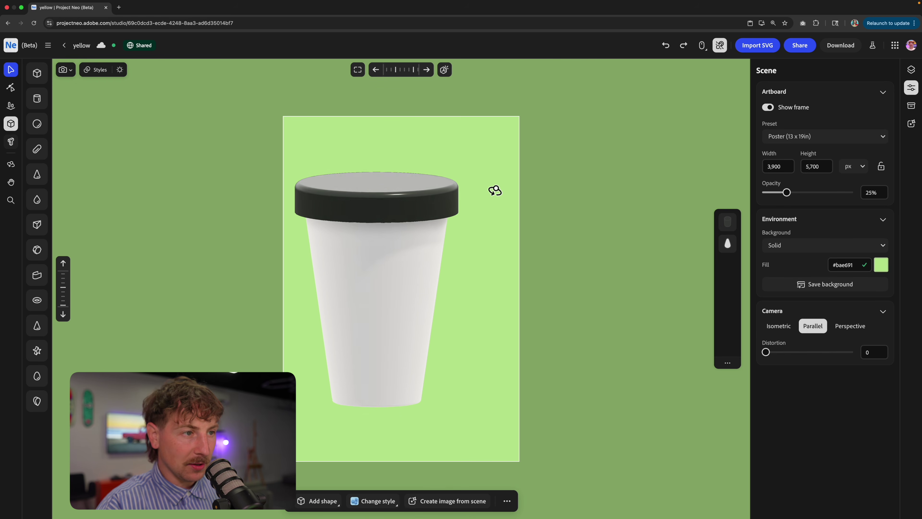
# Duplicate the lid cylinder and scale the copy down to form a smaller raised tier on top of the lid.
pyautogui.click(447, 202)
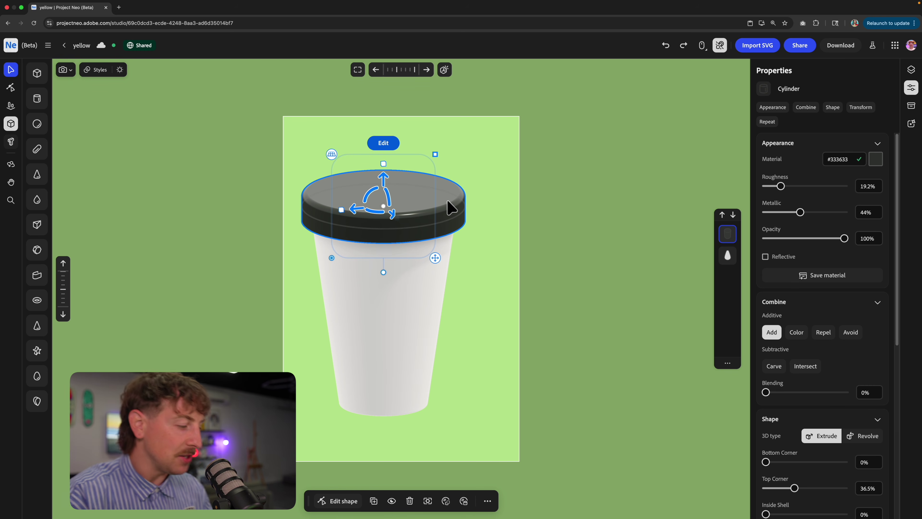
pyautogui.press('super+d')
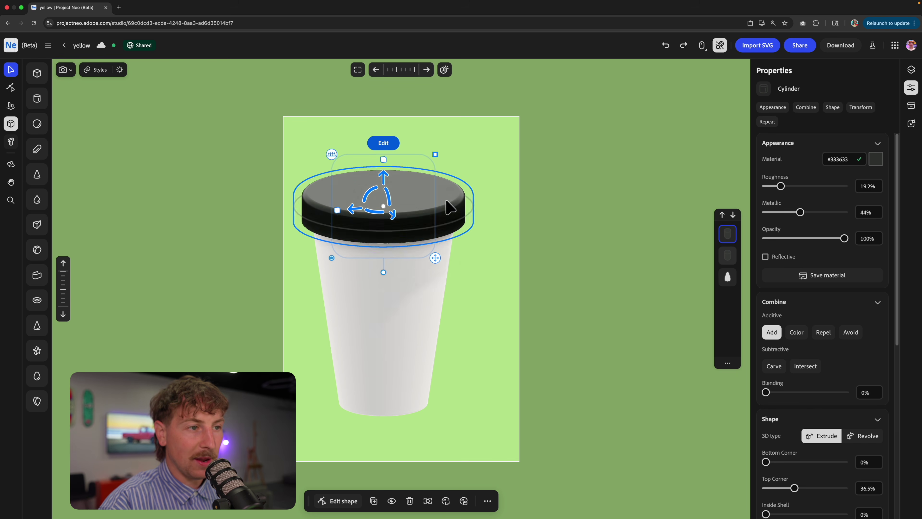
pyautogui.moveTo(436, 156); pyautogui.dragTo(385, 158)
pyautogui.moveTo(421, 206); pyautogui.dragTo(510, 212, button='right')
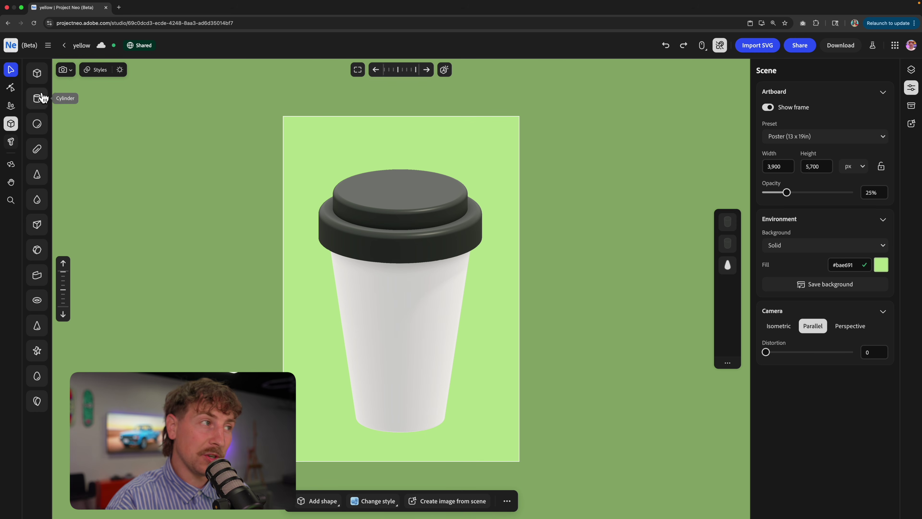
# Place a box on the lid's upper surface and scale it down to a small block.
pyautogui.moveTo(37, 73); pyautogui.dragTo(400, 196)
pyautogui.click(401, 195)
pyautogui.moveTo(410, 199); pyautogui.dragTo(415, 240, button='right')
pyautogui.moveTo(452, 104); pyautogui.dragTo(418, 138)
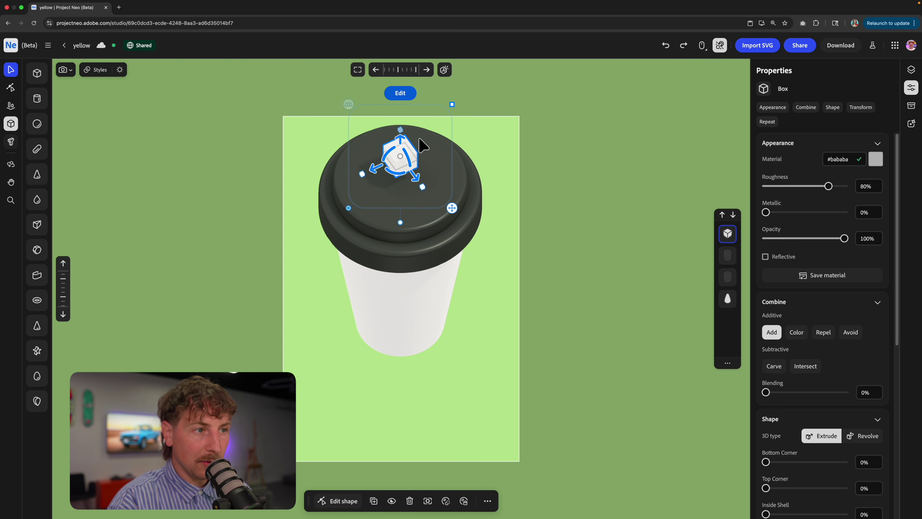
# Narrow the box along one side and reduce its height to make a low bar above the lid.
pyautogui.moveTo(423, 149); pyautogui.dragTo(428, 140, button='right')
pyautogui.moveTo(359, 172); pyautogui.dragTo(386, 165)
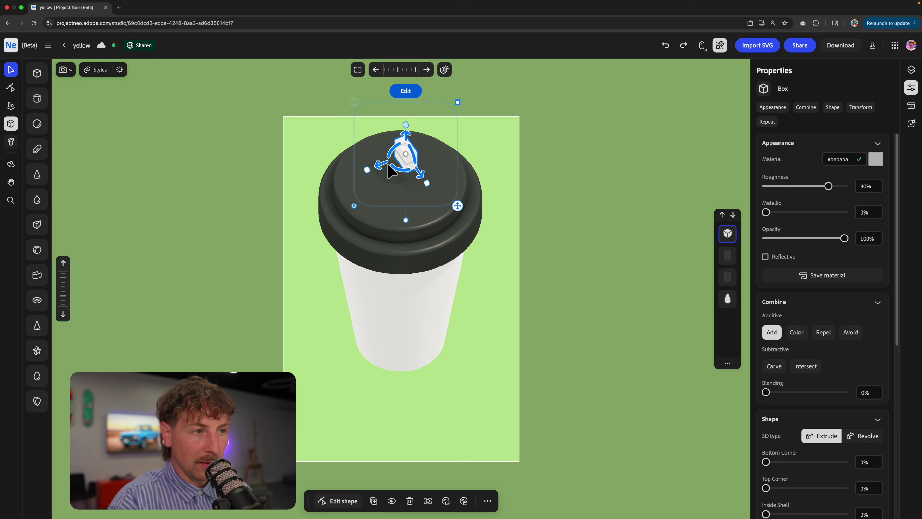
pyautogui.moveTo(387, 165); pyautogui.dragTo(418, 154, button='right')
pyautogui.moveTo(403, 106); pyautogui.dragTo(388, 153, button='middle')
pyautogui.moveTo(390, 162); pyautogui.dragTo(393, 178)
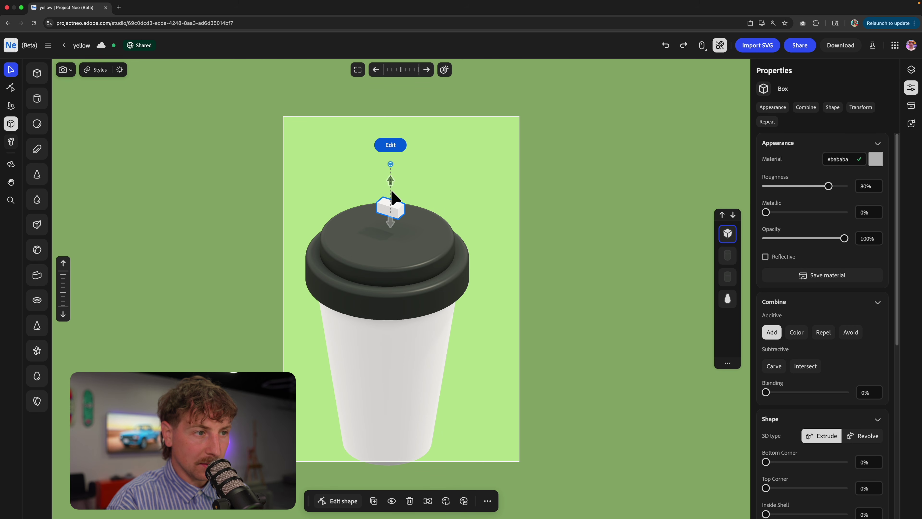
# Scale the bar slightly smaller, move it toward the lid's front edge and lower it onto the upper tier.
pyautogui.moveTo(392, 194); pyautogui.dragTo(430, 189, button='right')
pyautogui.moveTo(457, 160); pyautogui.dragTo(451, 161)
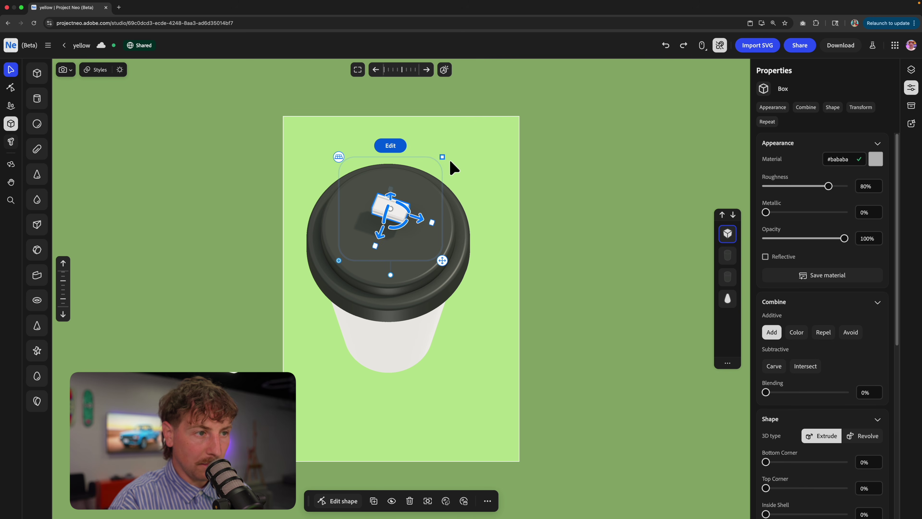
pyautogui.moveTo(381, 237); pyautogui.dragTo(370, 278)
pyautogui.moveTo(370, 277); pyautogui.dragTo(390, 245, button='right')
pyautogui.moveTo(372, 225); pyautogui.dragTo(370, 242)
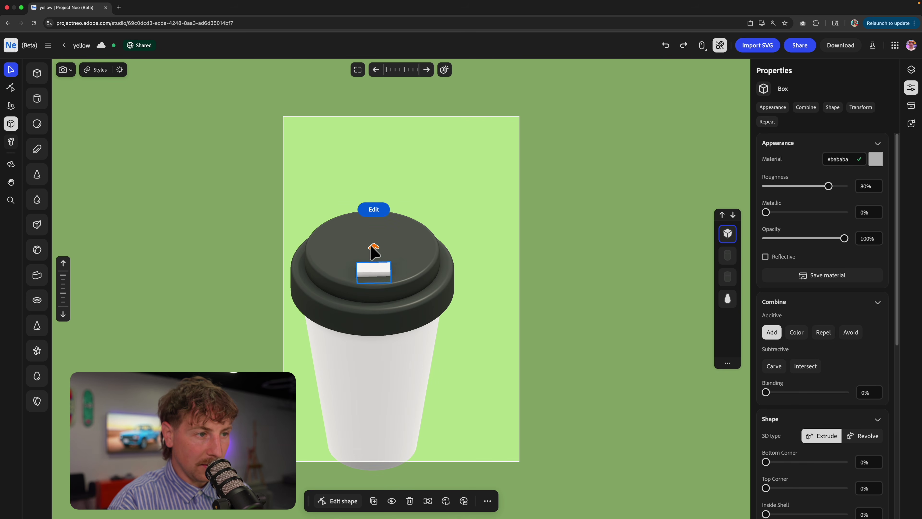
pyautogui.moveTo(373, 251); pyautogui.dragTo(365, 301, button='right')
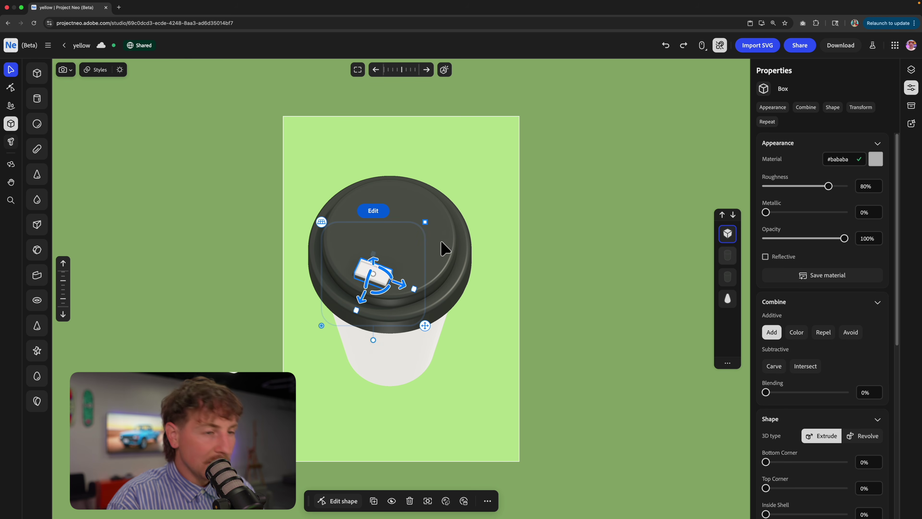
# Round the bar's corners fully into a pill shape, slim it slightly and sink it into the lid.
pyautogui.press('a')
pyautogui.scroll(5, 355, 275)
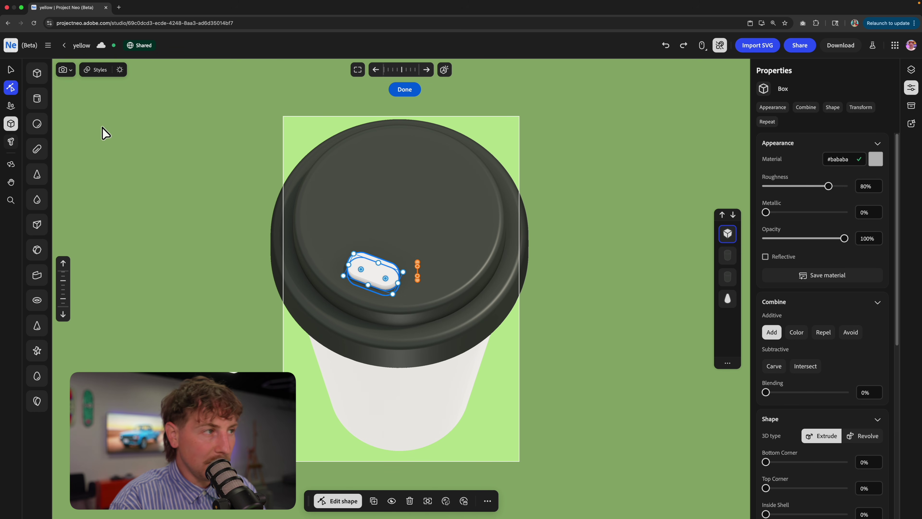
pyautogui.click(14, 75)
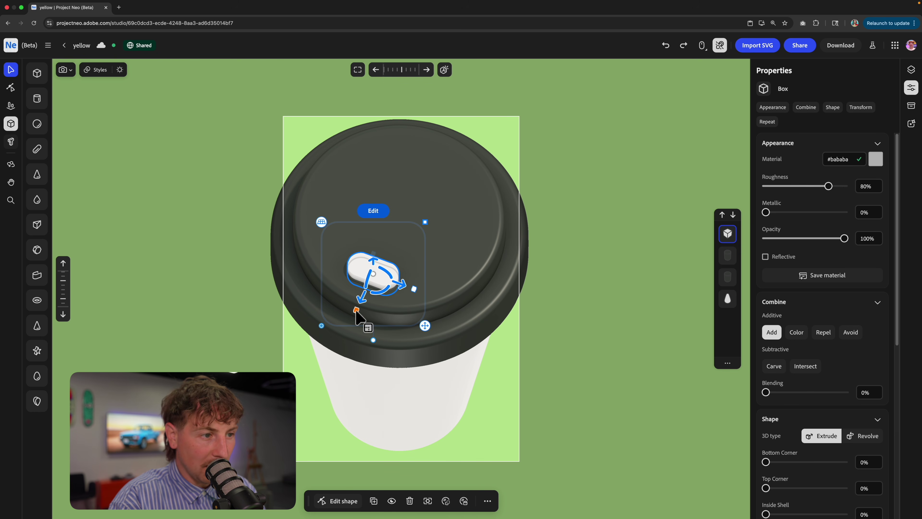
pyautogui.moveTo(356, 311); pyautogui.dragTo(364, 308)
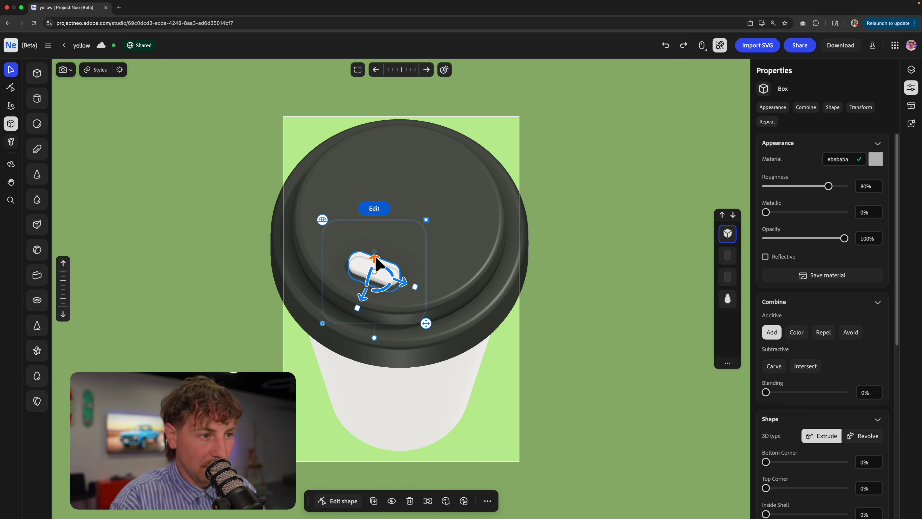
pyautogui.moveTo(377, 258); pyautogui.dragTo(378, 261)
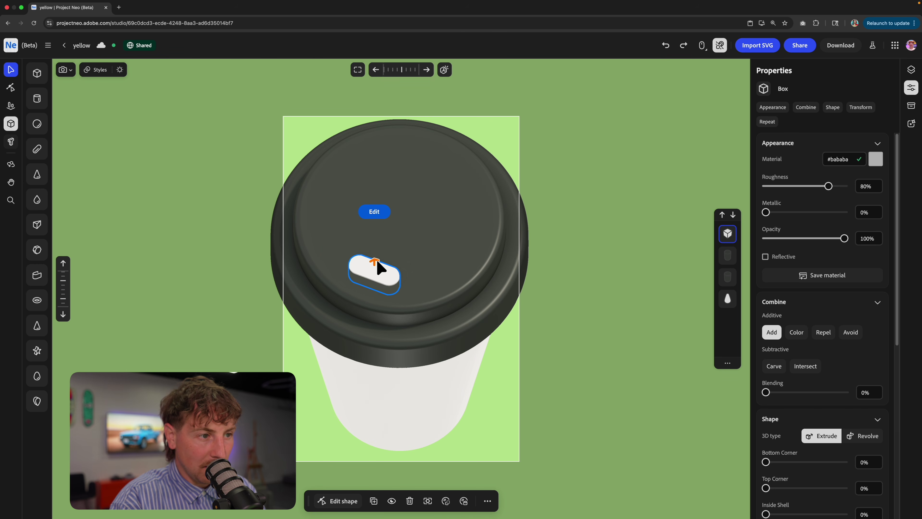
# Color the pill shape black #000000, carve it out of the lid as a sip hole and adjust its height.
pyautogui.click(876, 159)
pyautogui.click(851, 234)
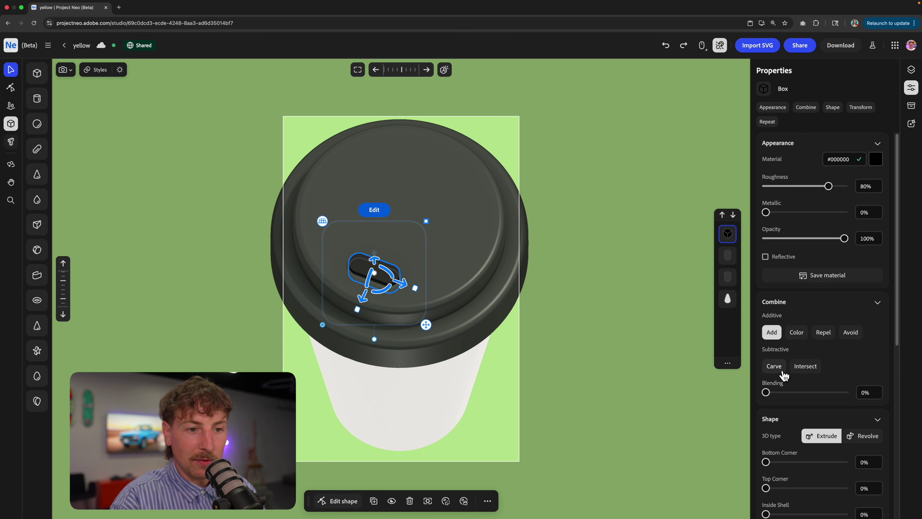
pyautogui.click(774, 366)
pyautogui.moveTo(380, 255); pyautogui.dragTo(393, 251, button='right')
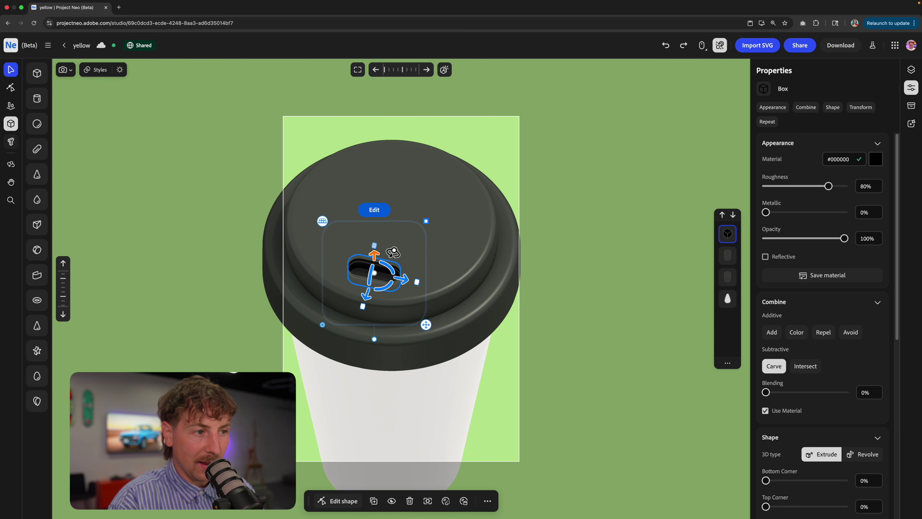
pyautogui.moveTo(374, 246); pyautogui.dragTo(375, 258)
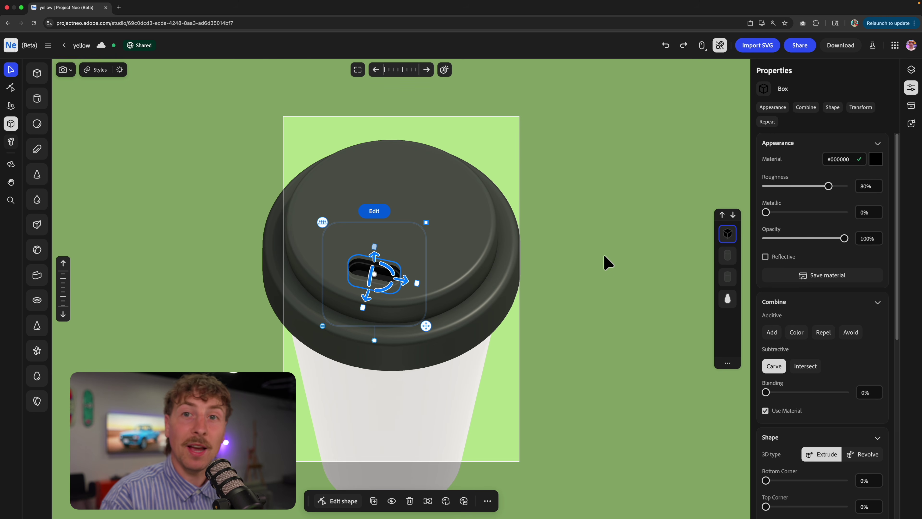
pyautogui.click(585, 266)
pyautogui.moveTo(585, 266); pyautogui.dragTo(352, 268, button='right')
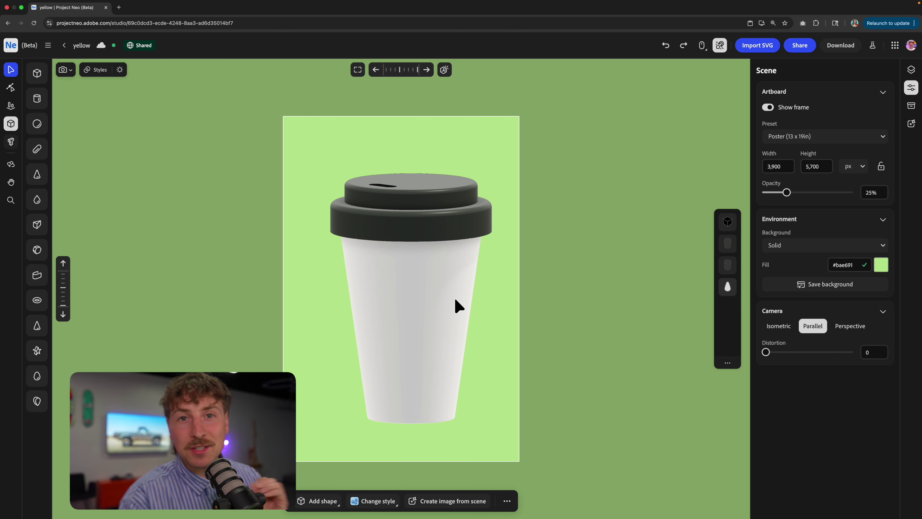
# Duplicate the cup body and reshape the copy into a short sleeve by lowering its top points and rounding its bottom.
pyautogui.click(426, 292)
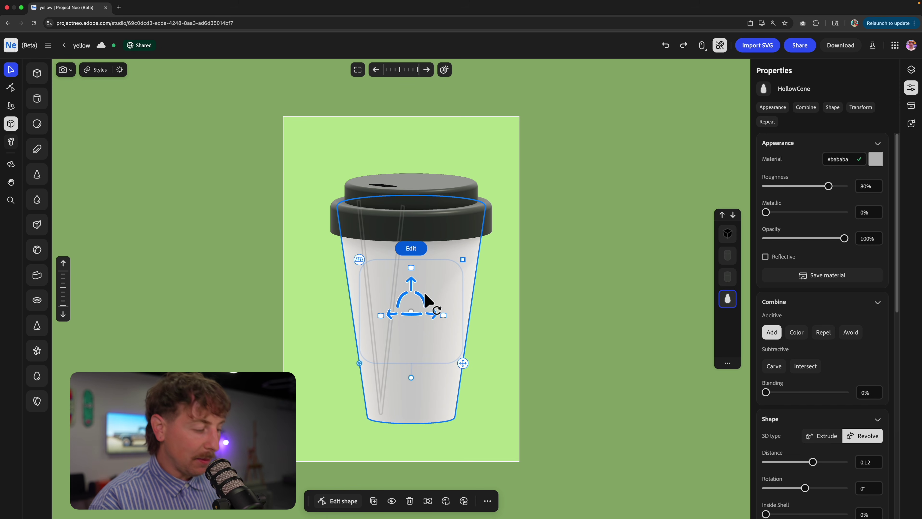
pyautogui.press('super+d')
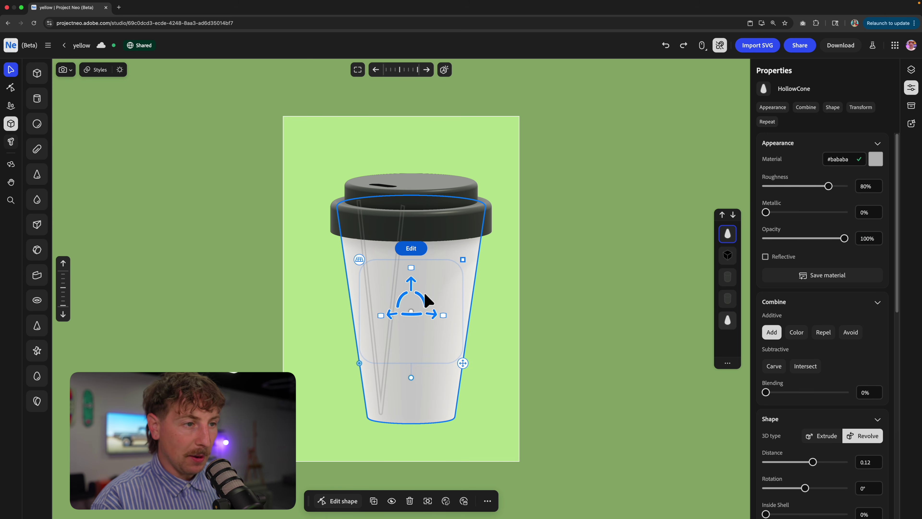
pyautogui.click(17, 91)
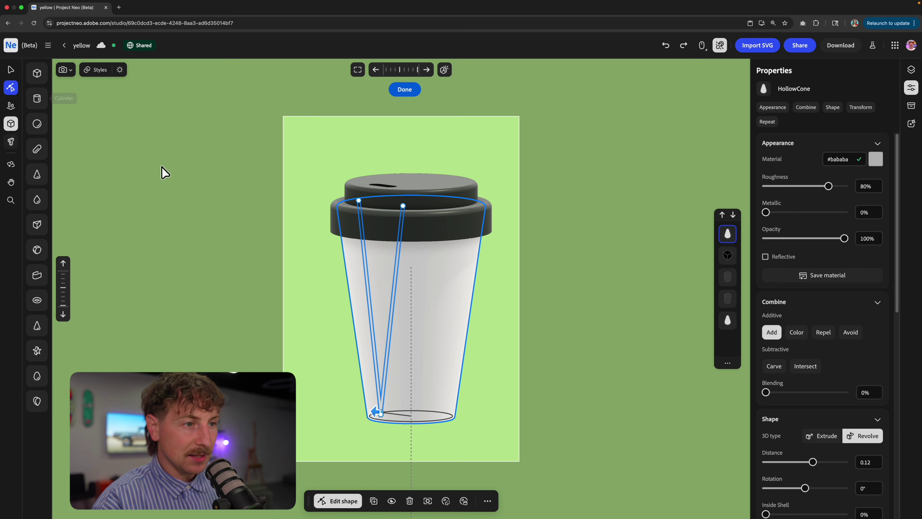
pyautogui.moveTo(359, 202); pyautogui.dragTo(362, 254)
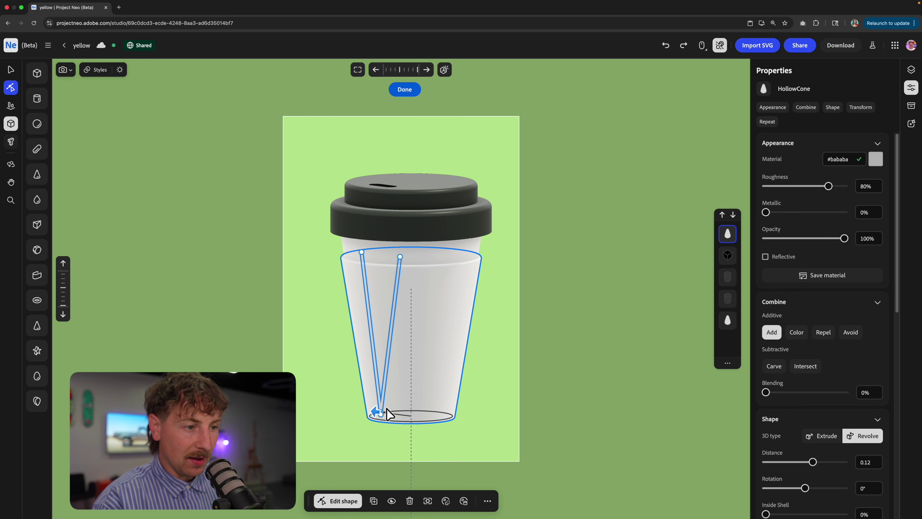
pyautogui.moveTo(382, 414); pyautogui.dragTo(382, 389)
pyautogui.moveTo(357, 253); pyautogui.dragTo(363, 285)
pyautogui.press('Escape')
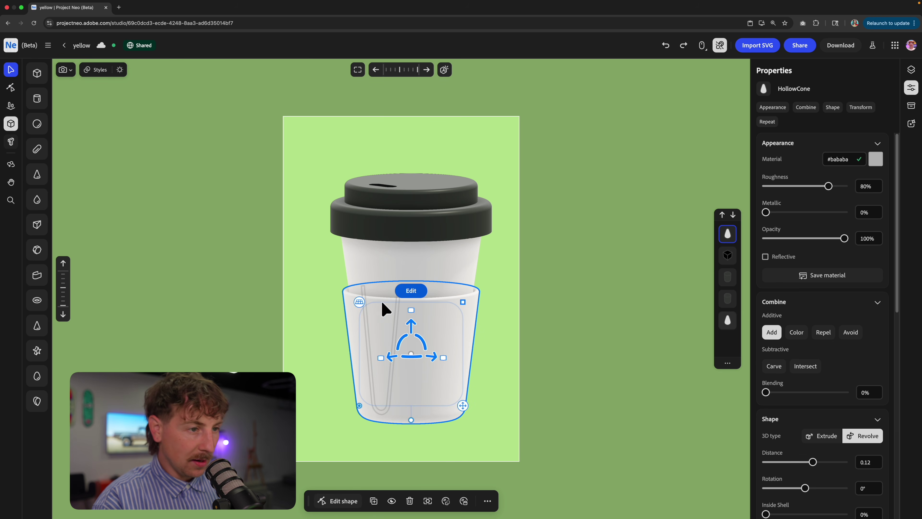
# Shorten the sleeve further and raise it to the middle of the cup so it wraps around the body.
pyautogui.moveTo(410, 325); pyautogui.dragTo(411, 292)
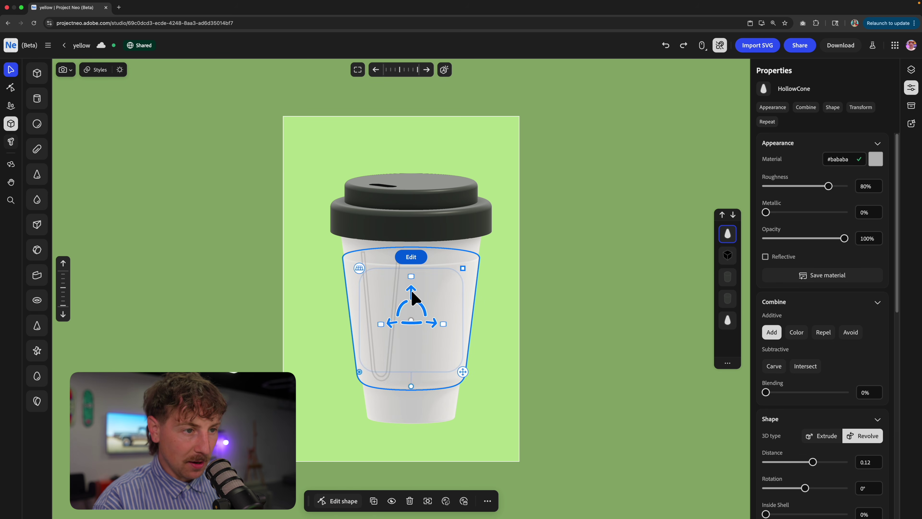
pyautogui.doubleClick(413, 382)
pyautogui.moveTo(398, 252); pyautogui.dragTo(399, 294)
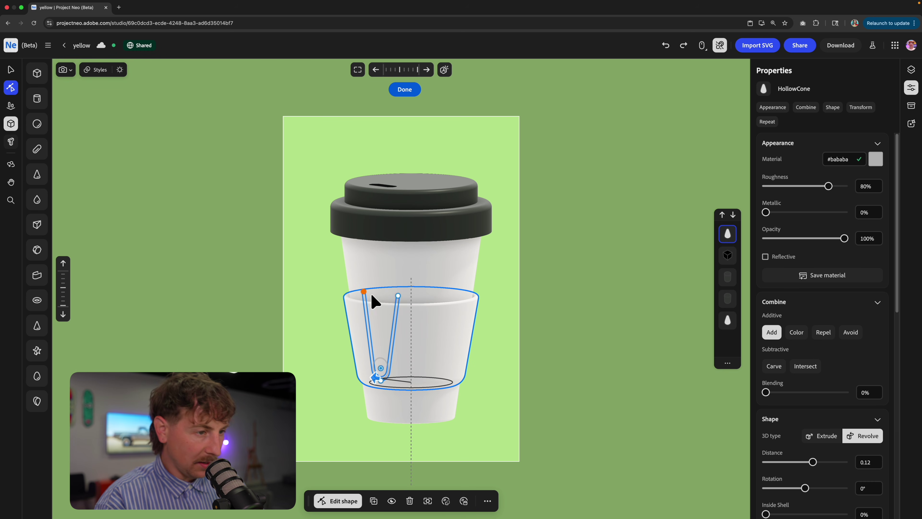
pyautogui.press('Escape')
pyautogui.moveTo(409, 311); pyautogui.dragTo(413, 286)
pyautogui.moveTo(468, 292); pyautogui.dragTo(498, 282, button='right')
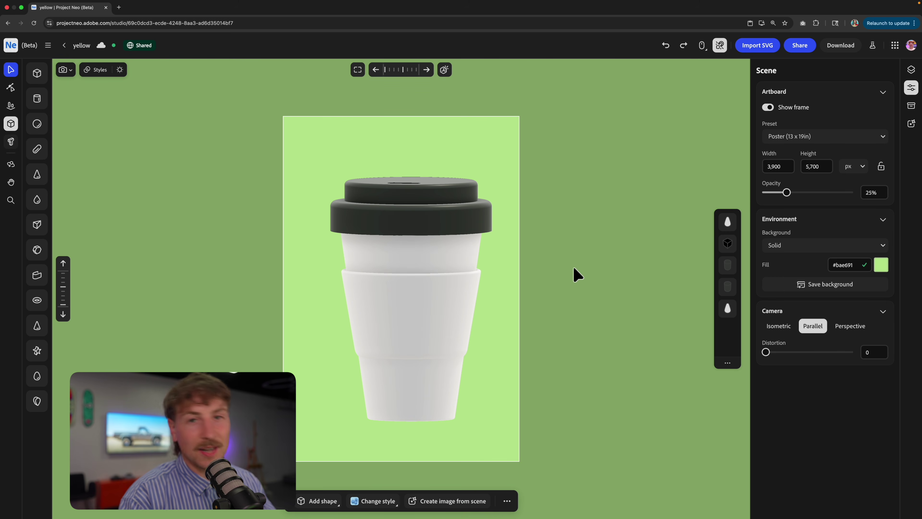
# Recolor the sleeve's material to a cardboard brown.
pyautogui.click(463, 294)
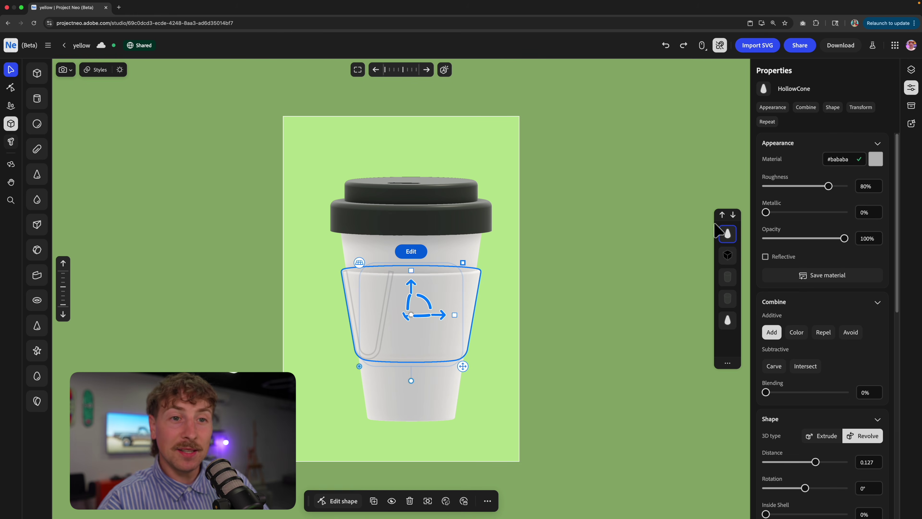
pyautogui.click(876, 160)
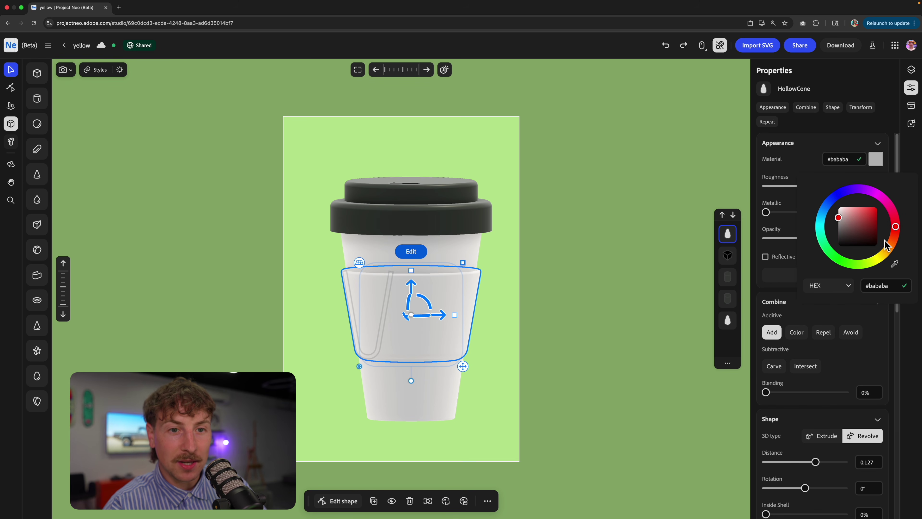
pyautogui.moveTo(868, 221); pyautogui.dragTo(864, 212)
pyautogui.moveTo(892, 246); pyautogui.dragTo(865, 223)
pyautogui.moveTo(887, 259); pyautogui.dragTo(883, 255)
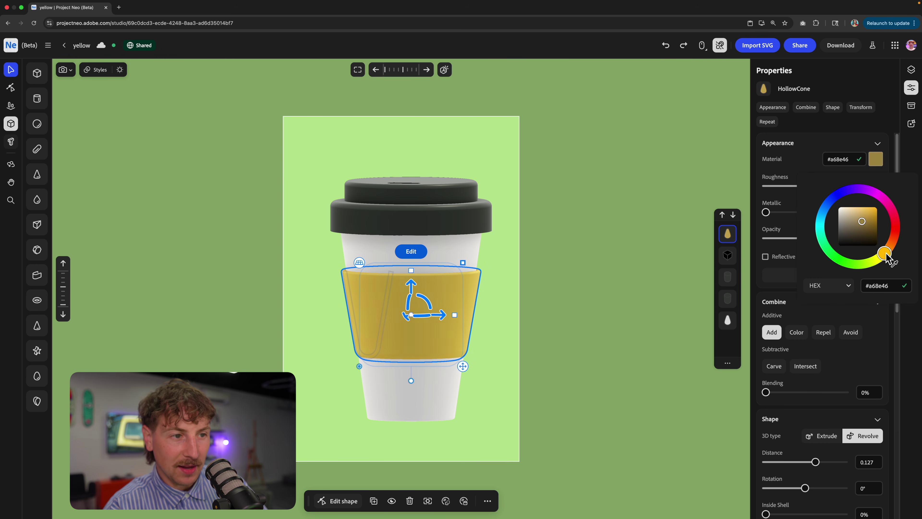
pyautogui.moveTo(617, 261); pyautogui.dragTo(457, 232)
# Scale the lid's lower ring down slightly and lower the upper tier to fit it.
pyautogui.click(458, 231)
pyautogui.doubleClick(471, 216)
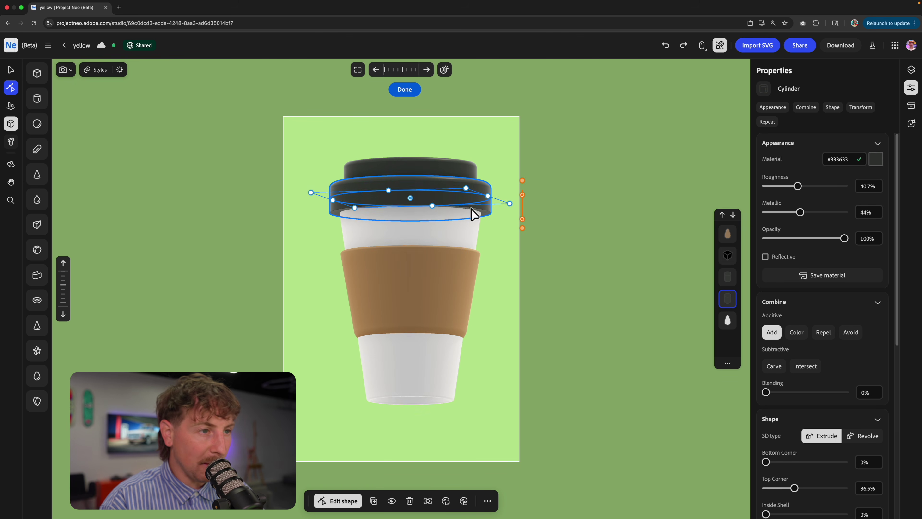
pyautogui.press('Escape')
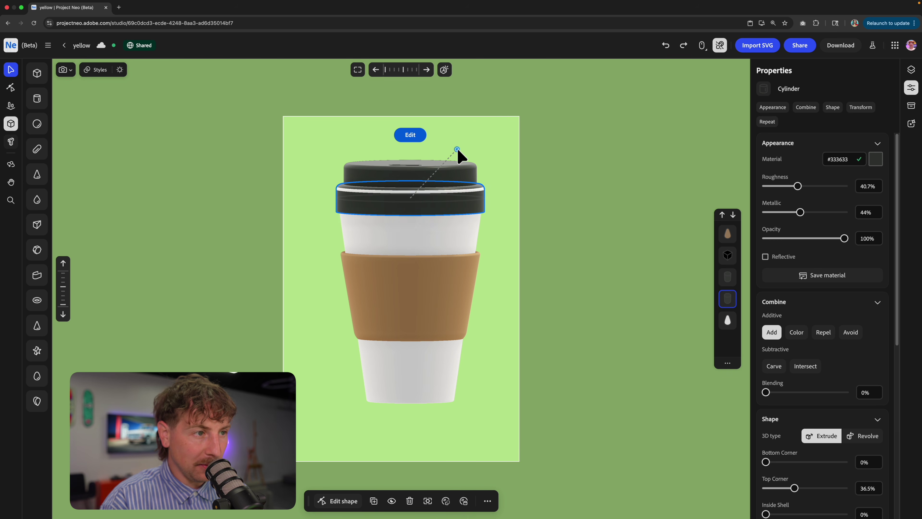
pyautogui.click(444, 170)
pyautogui.moveTo(413, 151); pyautogui.dragTo(414, 159)
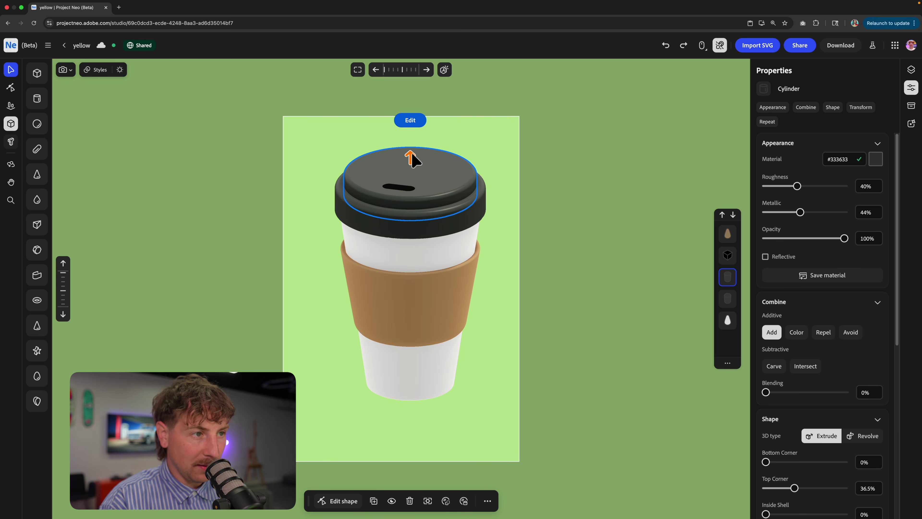
pyautogui.click(490, 290)
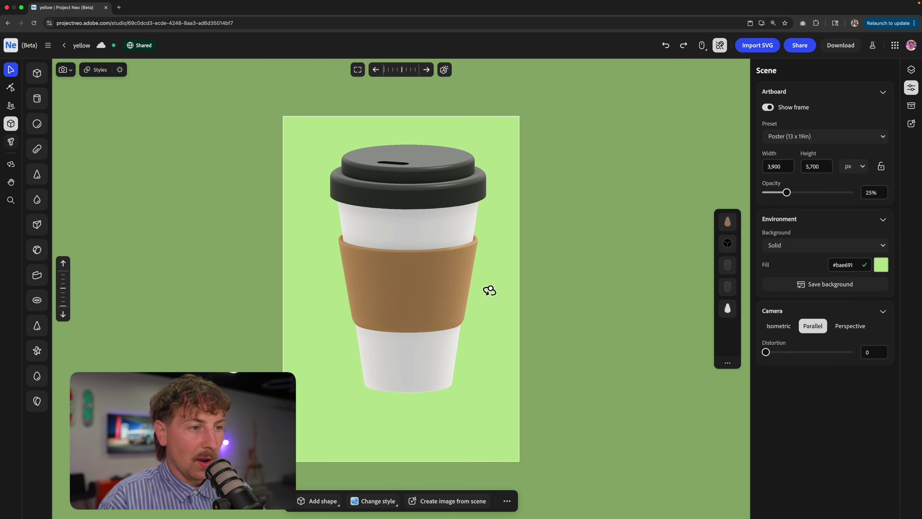
# Add a cylinder centred on the cup's underside and move it down toward the bottom of the cup.
pyautogui.moveTo(490, 290); pyautogui.dragTo(440, 187, button='middle')
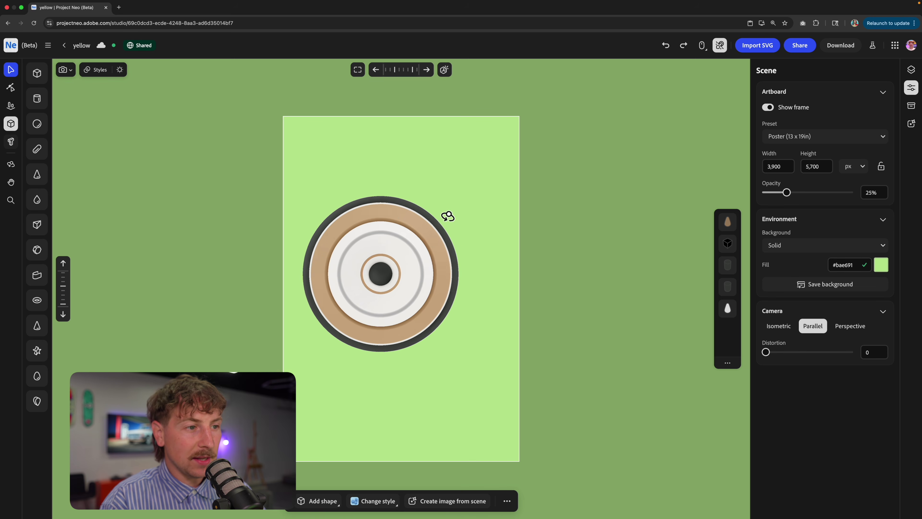
pyautogui.moveTo(471, 254); pyautogui.dragTo(356, 222, button='middle')
pyautogui.click(37, 97)
pyautogui.click(394, 269)
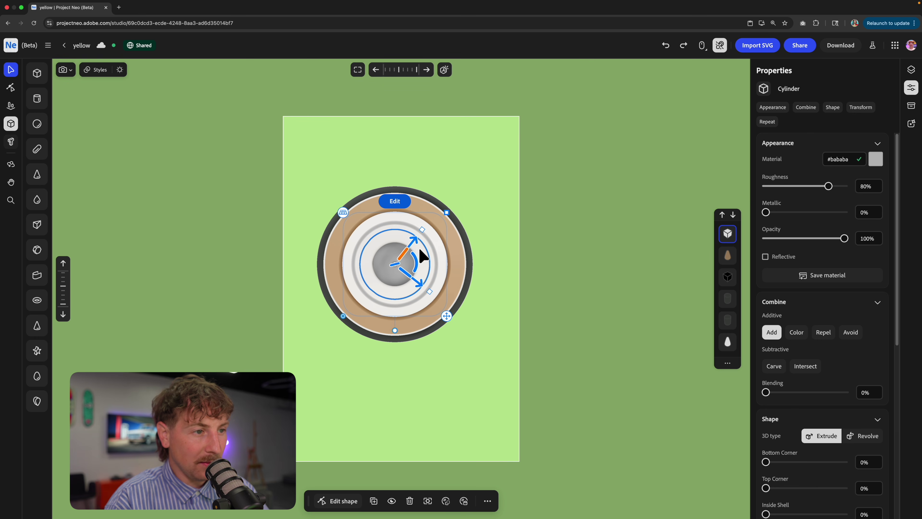
pyautogui.moveTo(407, 245); pyautogui.dragTo(392, 298, button='middle')
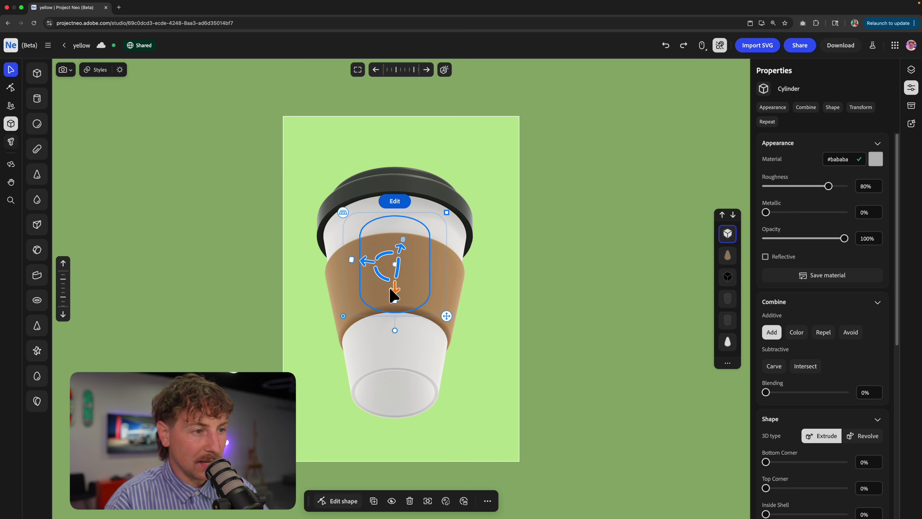
pyautogui.moveTo(390, 291); pyautogui.dragTo(393, 384)
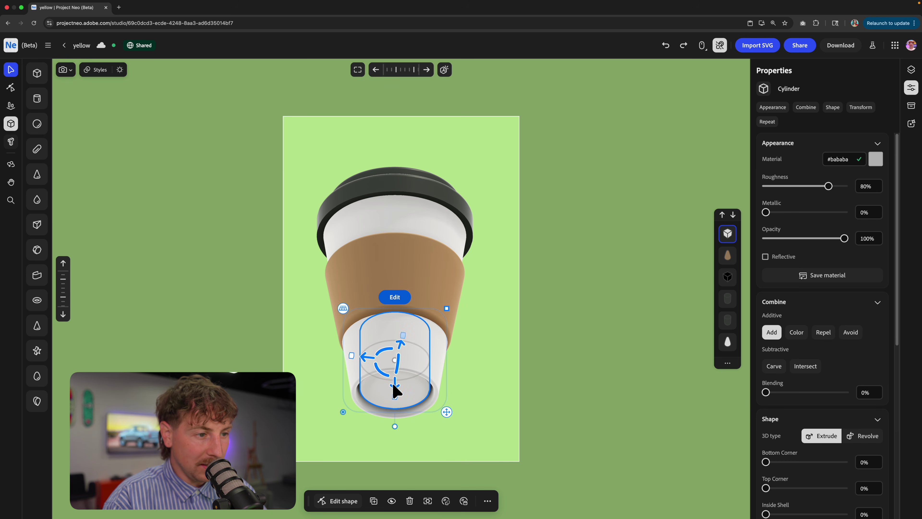
# Flatten the cylinder into a thin disc and fit it inside the cup's bottom opening to close the base.
pyautogui.moveTo(398, 342); pyautogui.dragTo(396, 369, button='middle')
pyautogui.moveTo(396, 324); pyautogui.dragTo(406, 383)
pyautogui.moveTo(405, 382); pyautogui.dragTo(416, 336, button='middle')
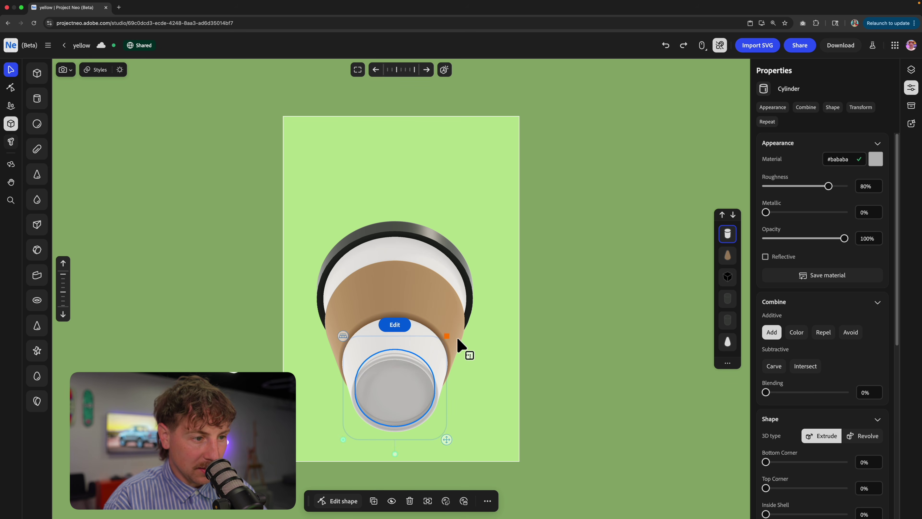
pyautogui.click(453, 383)
pyautogui.moveTo(453, 383); pyautogui.dragTo(438, 254, button='middle')
pyautogui.click(435, 236)
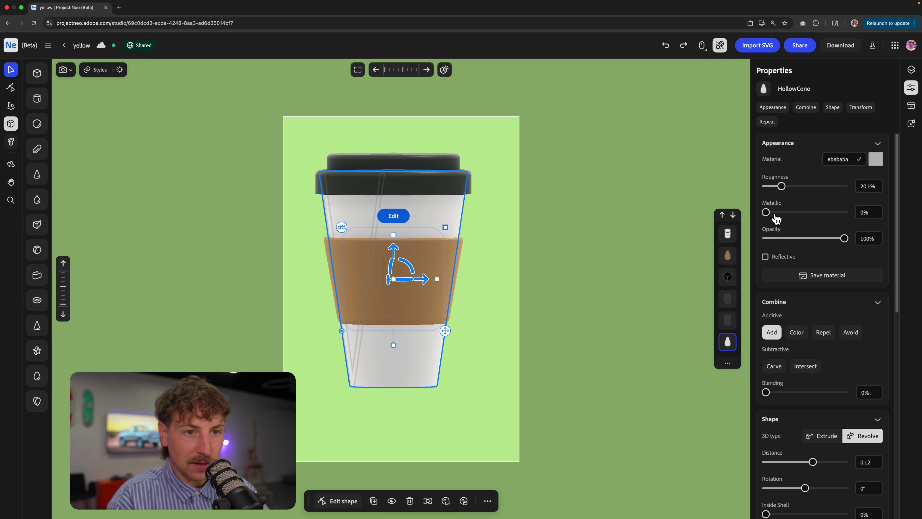
pyautogui.click(497, 233)
# Place a sphere on the front of the brown sleeve and set its Hole to 9.1% to make a ring.
pyautogui.moveTo(450, 221); pyautogui.dragTo(443, 244, button='middle')
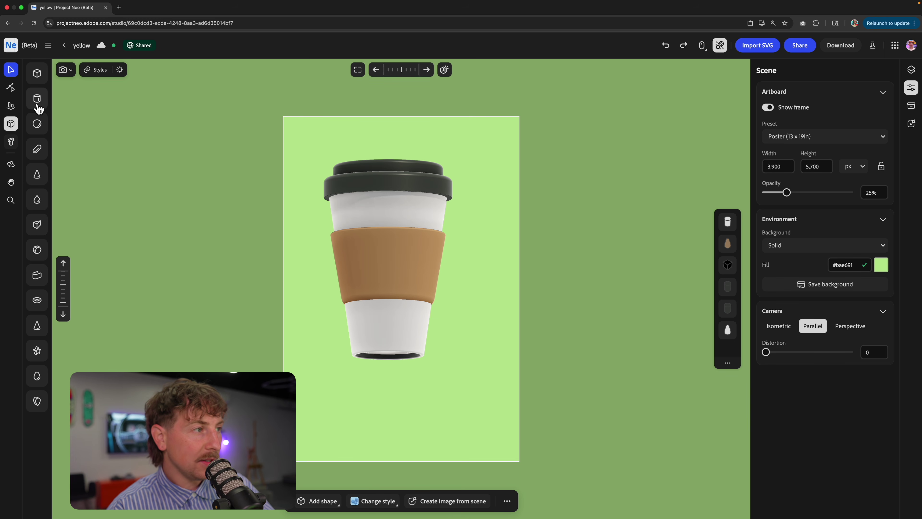
pyautogui.click(40, 125)
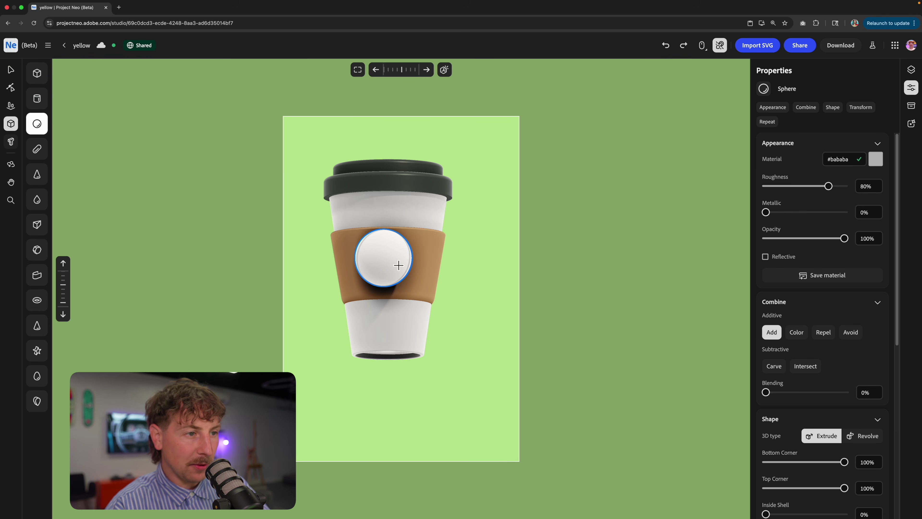
pyautogui.click(399, 265)
pyautogui.scroll(-8, 842, 368)
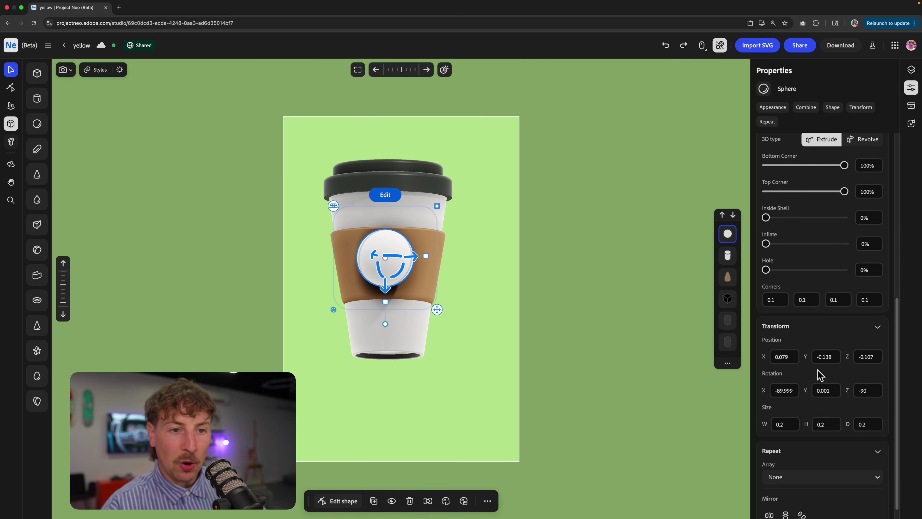
pyautogui.click(774, 271)
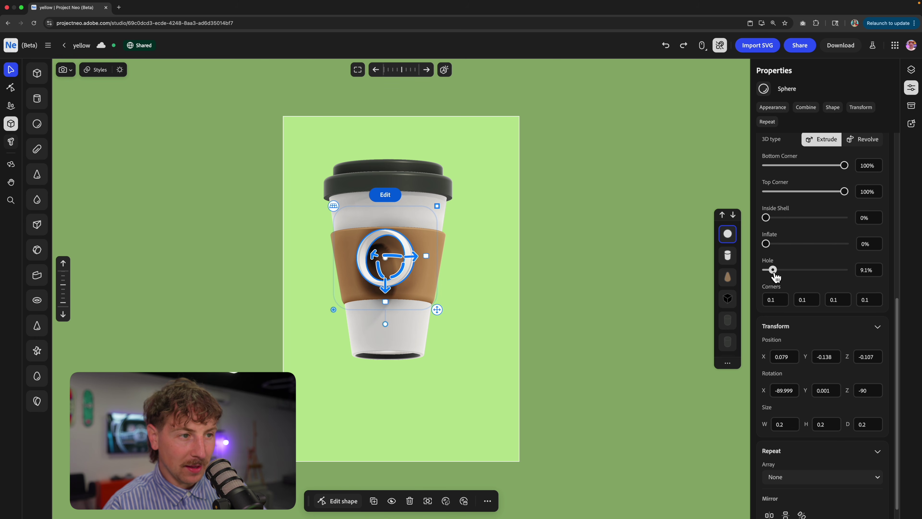
# Push the ring back into the sleeve and rotate it to sit against the curved front surface.
pyautogui.moveTo(483, 274); pyautogui.dragTo(500, 309, button='right')
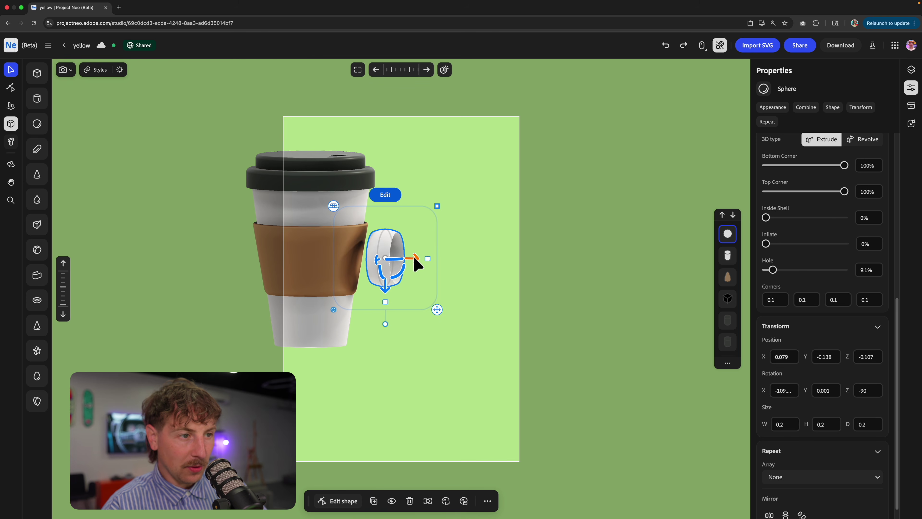
pyautogui.moveTo(413, 258); pyautogui.dragTo(391, 258)
pyautogui.moveTo(391, 259); pyautogui.dragTo(390, 265, button='right')
pyautogui.moveTo(375, 271); pyautogui.dragTo(374, 271)
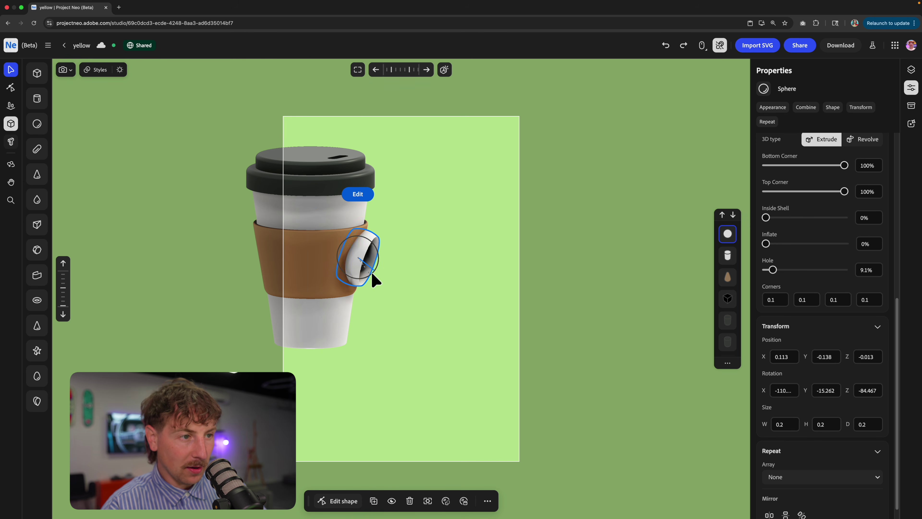
pyautogui.moveTo(373, 273); pyautogui.dragTo(373, 273)
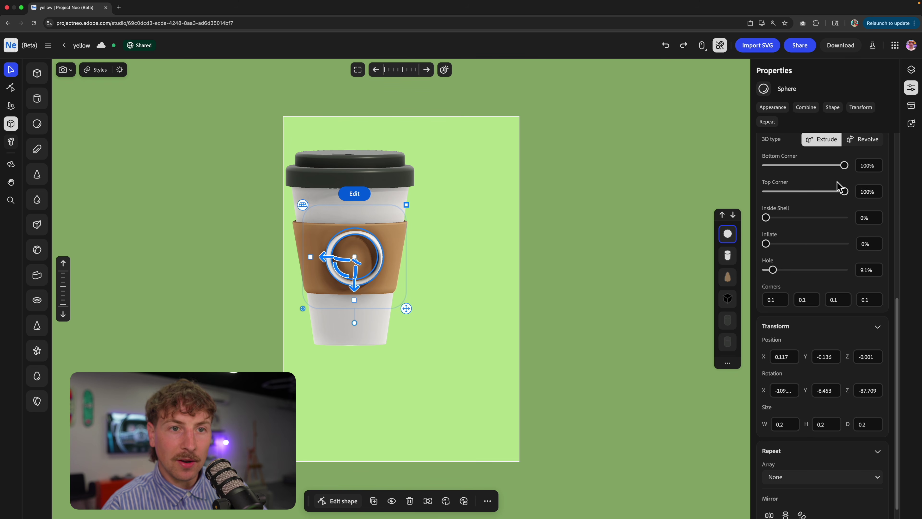
# Recolor the ring bright green (#56db4f) and set its Combine mode to Color so it paints the sleeve.
pyautogui.scroll(8, 827, 197)
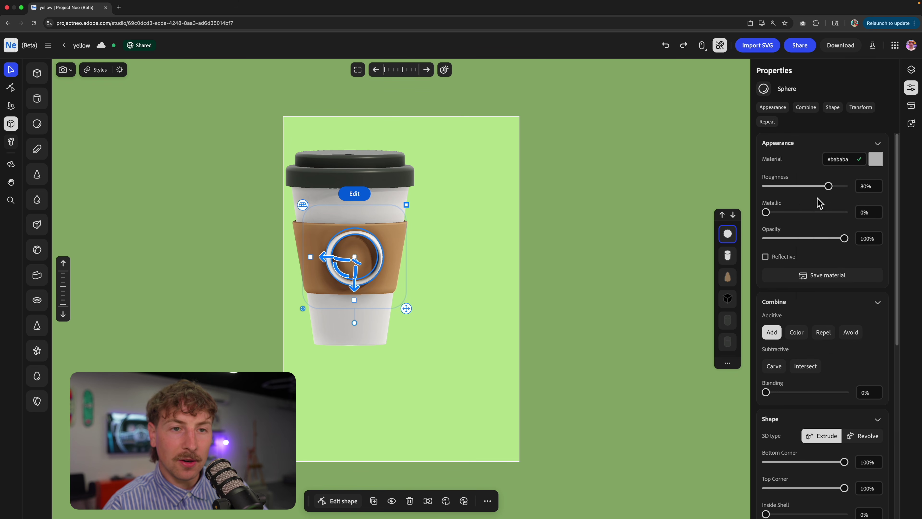
pyautogui.click(873, 166)
pyautogui.click(844, 242)
pyautogui.click(842, 260)
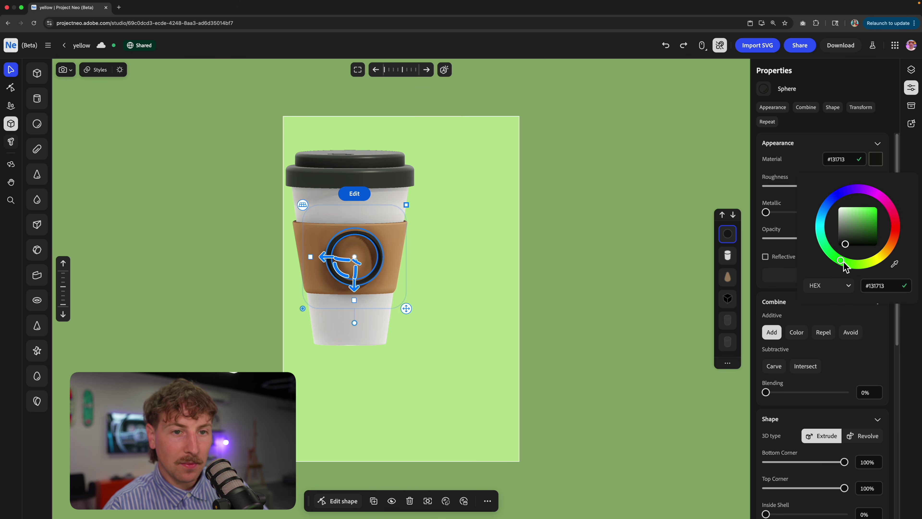
pyautogui.click(863, 220)
pyautogui.moveTo(867, 221); pyautogui.dragTo(868, 213)
pyautogui.click(797, 332)
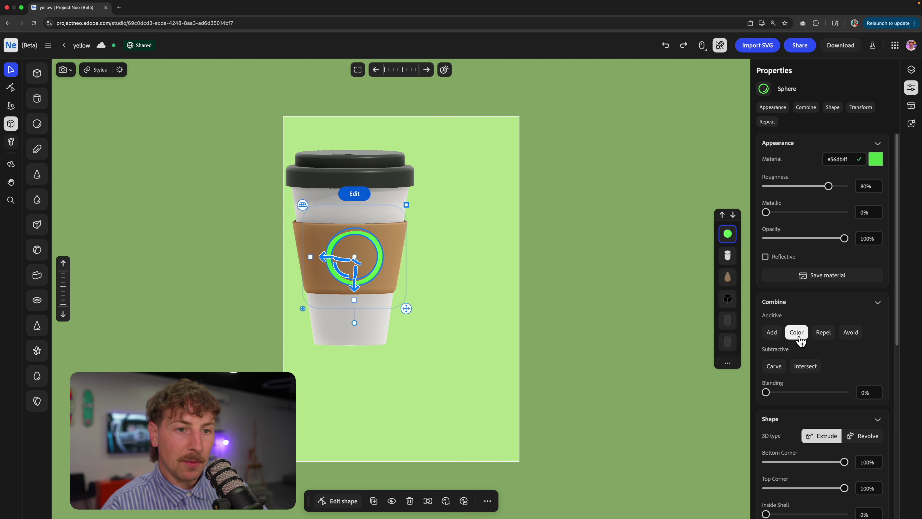
pyautogui.click(470, 279)
pyautogui.moveTo(456, 276)
pyautogui.mouseDown(button='right')
pyautogui.moveTo(408, 260)
pyautogui.moveTo(387, 270)
pyautogui.moveTo(474, 270)
pyautogui.moveTo(464, 284)
pyautogui.mouseUp(button='right')
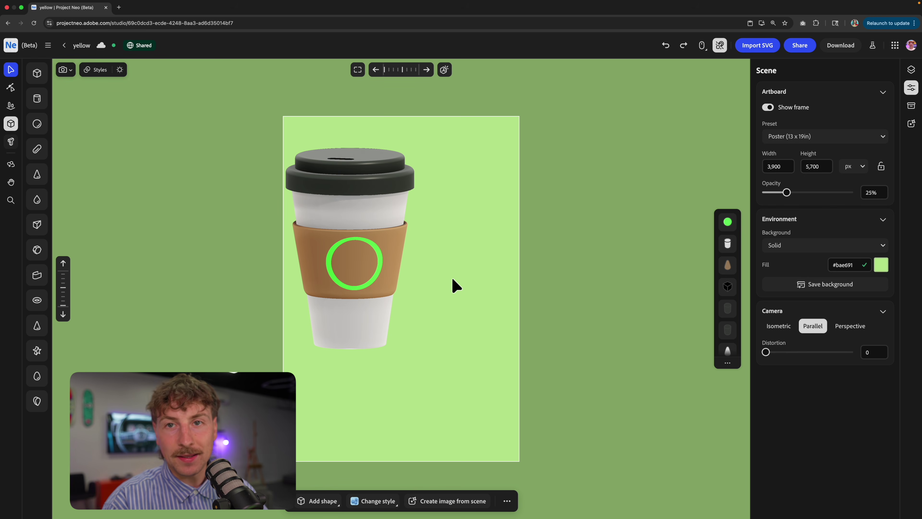
# Delete the green ring from the front of the sleeve.
pyautogui.click(400, 276)
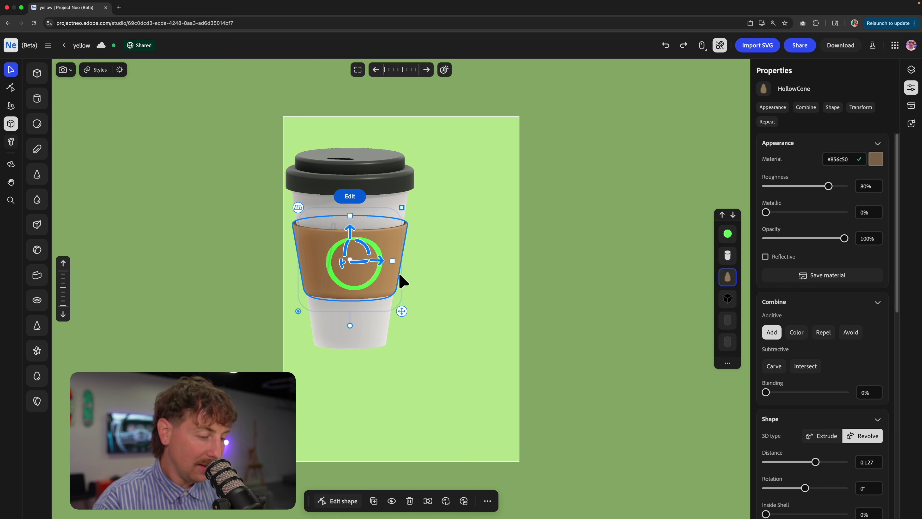
pyautogui.click(448, 279)
pyautogui.click(371, 242)
pyautogui.press('Delete')
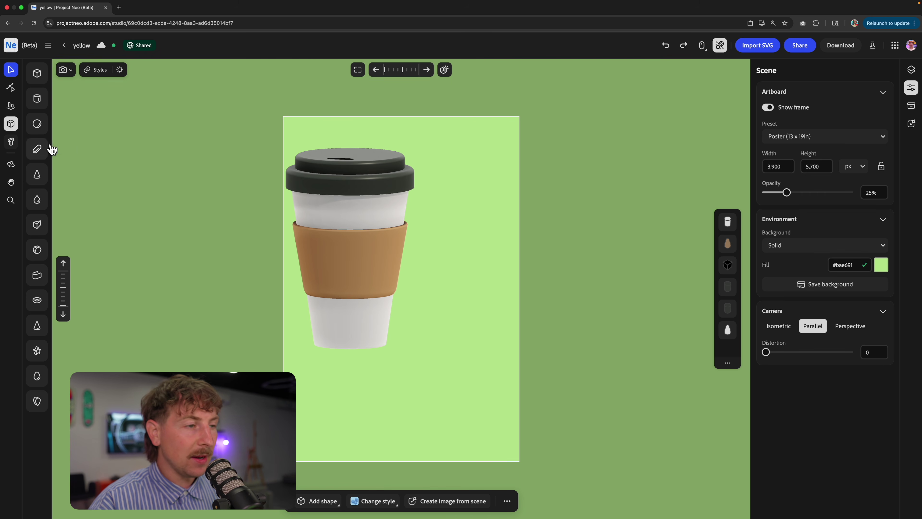
# Add a cylinder centred on the cup, widen it to 0.525, flatten it to 0.01 high and lower it below the sleeve.
pyautogui.click(42, 105)
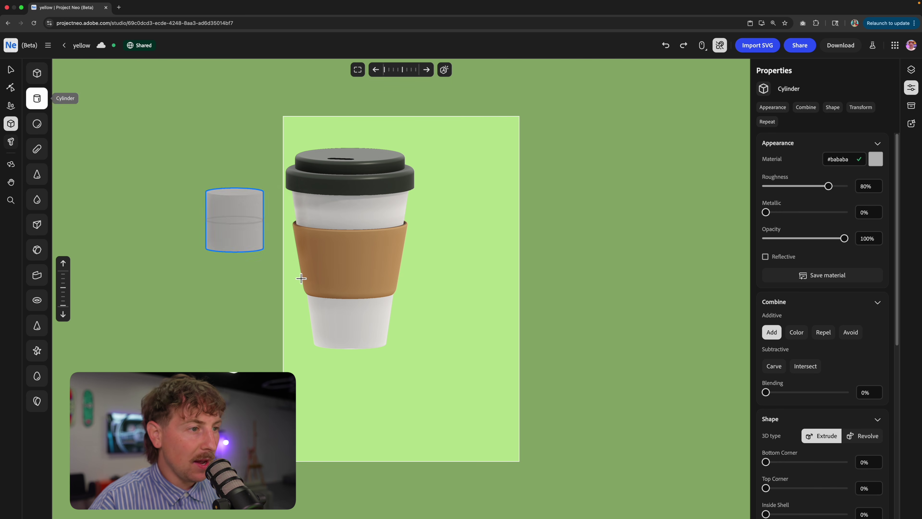
pyautogui.click(349, 157)
pyautogui.moveTo(350, 160); pyautogui.dragTo(371, 225, button='right')
pyautogui.moveTo(372, 223); pyautogui.dragTo(408, 273, button='middle')
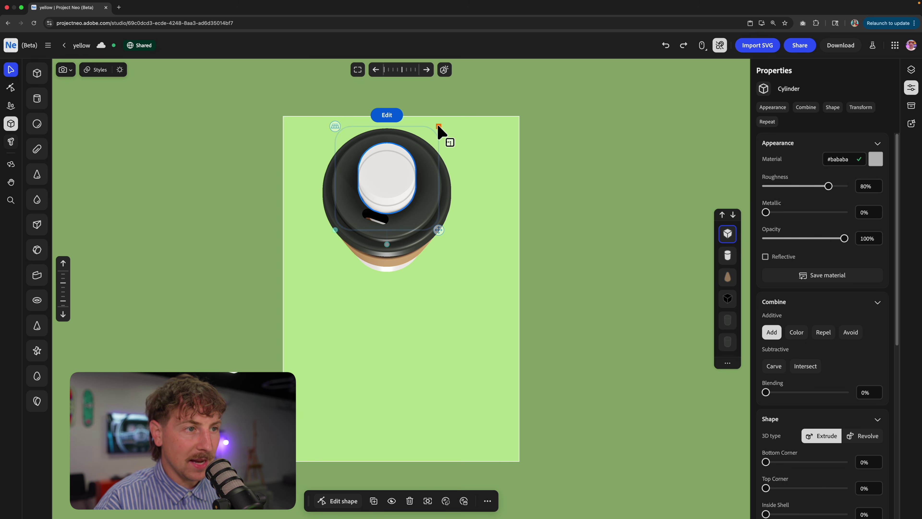
pyautogui.moveTo(439, 127); pyautogui.dragTo(383, 398)
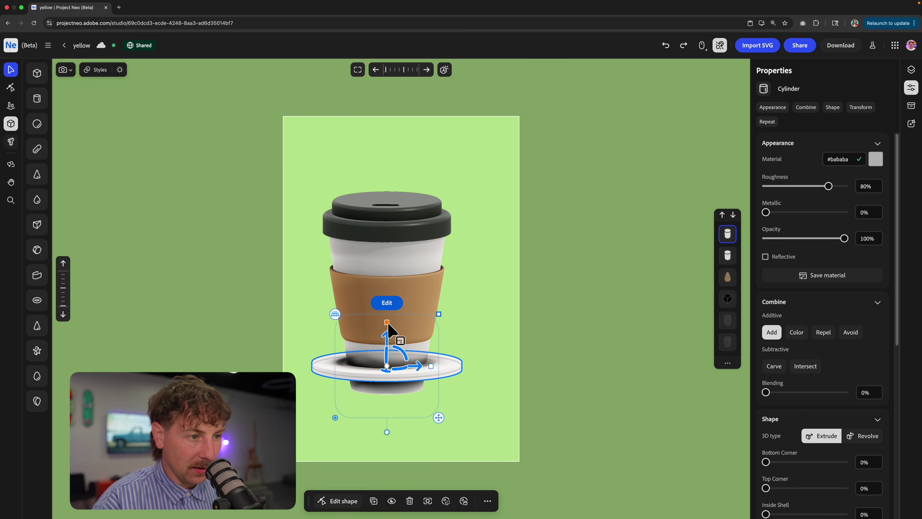
pyautogui.moveTo(388, 323); pyautogui.dragTo(398, 360)
# Sample the sleeve's brown (#bb915e) for the thin disc, set its Combine mode to Color and lower the resulting stripe slightly.
pyautogui.click(876, 159)
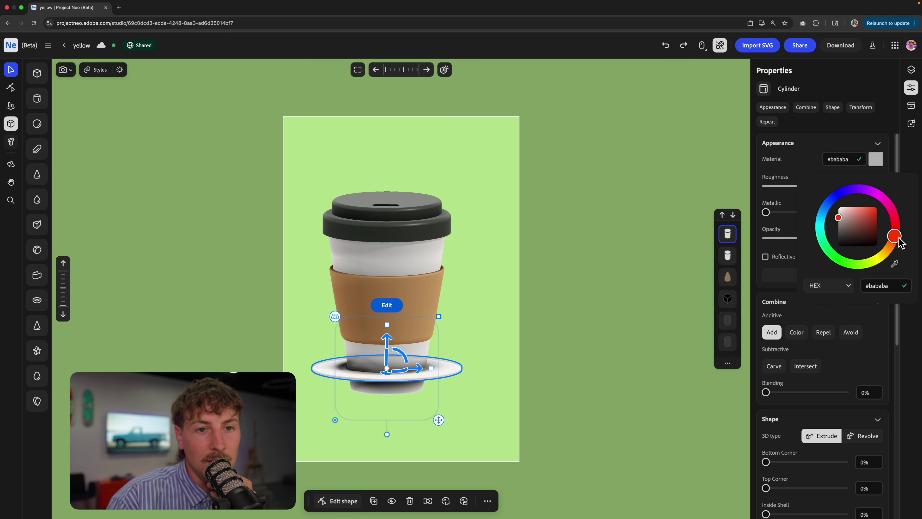
pyautogui.click(415, 305)
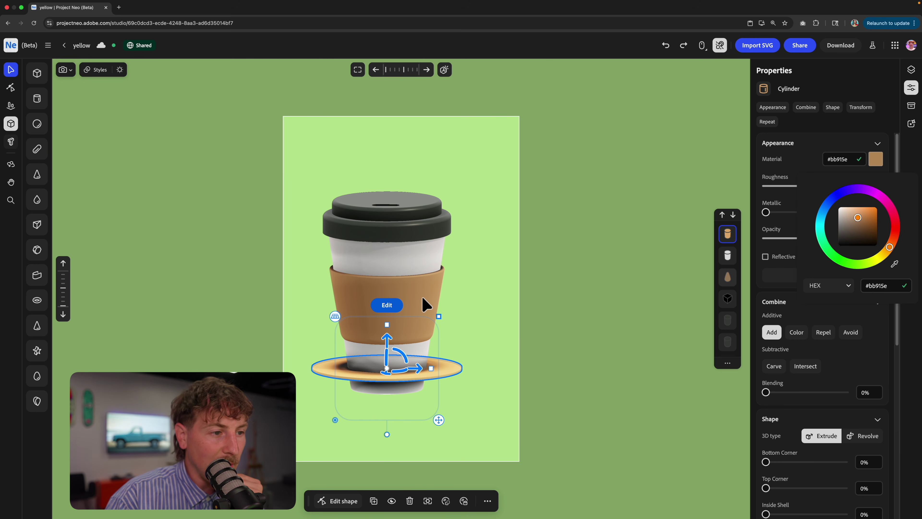
pyautogui.click(796, 332)
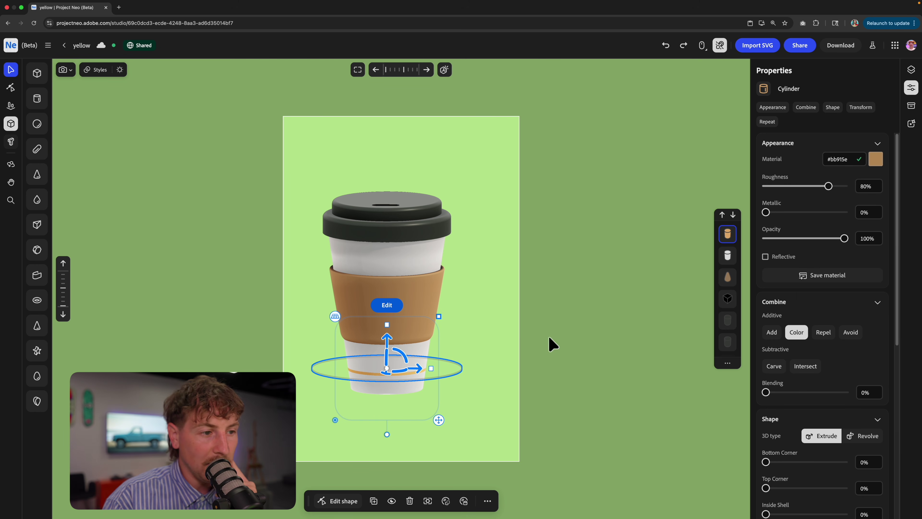
pyautogui.moveTo(385, 338); pyautogui.dragTo(386, 345)
pyautogui.moveTo(392, 365)
pyautogui.mouseDown(button='right')
pyautogui.moveTo(451, 319)
pyautogui.moveTo(378, 342)
pyautogui.moveTo(379, 354)
pyautogui.mouseUp(button='right')
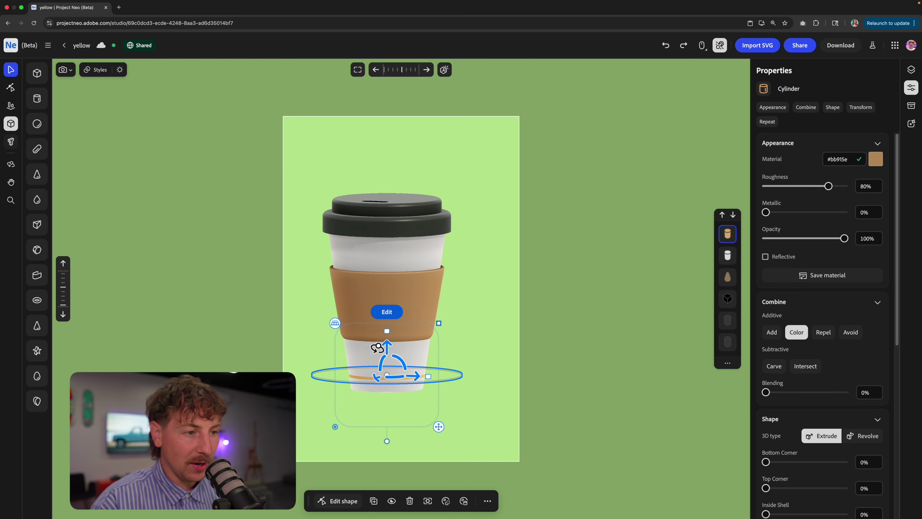
# Repeat the stripe in a Linear array with Distance X 0, Distance Y 0.026 and 3 Y copies, and raise the stripes slightly.
pyautogui.scroll(-8, 842, 393)
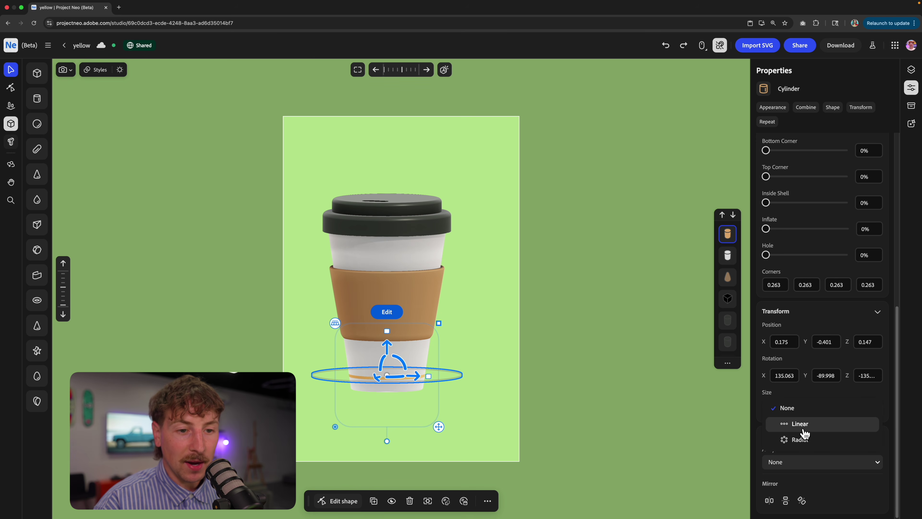
pyautogui.click(799, 424)
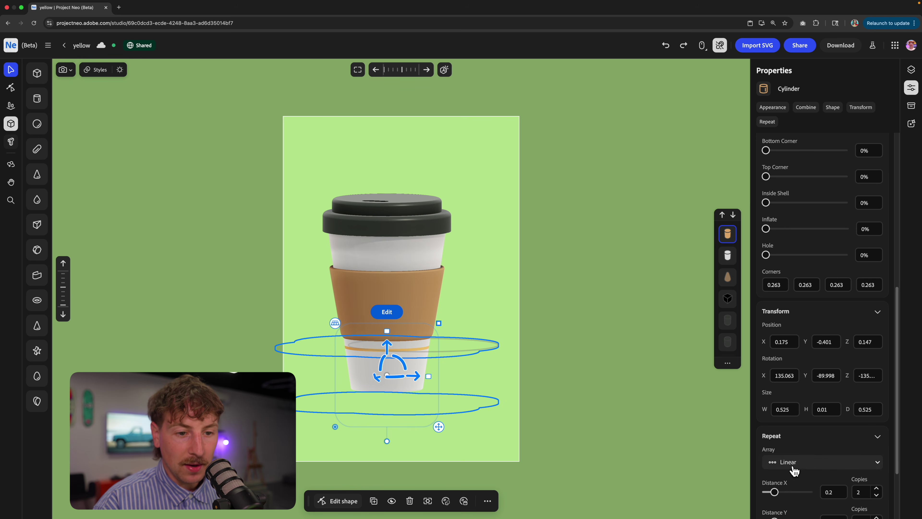
pyautogui.scroll(-2, 794, 470)
pyautogui.moveTo(774, 403); pyautogui.dragTo(765, 438)
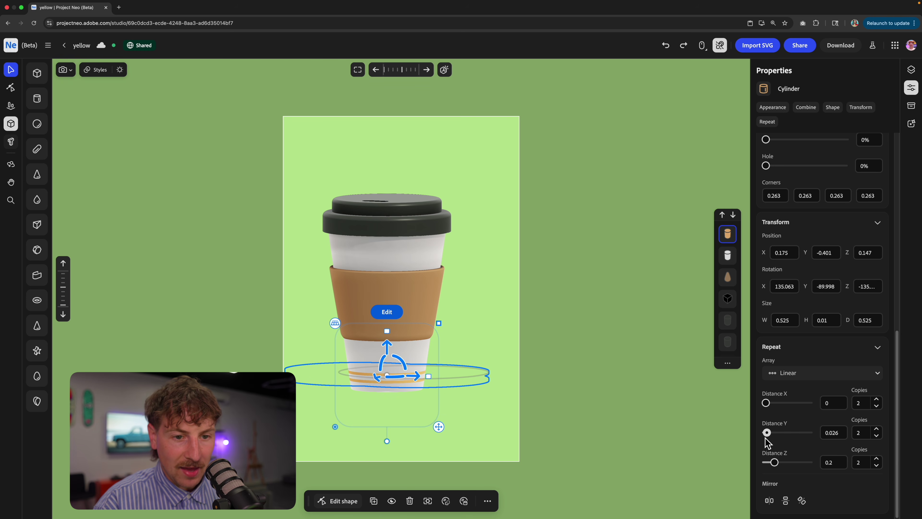
pyautogui.click(877, 430)
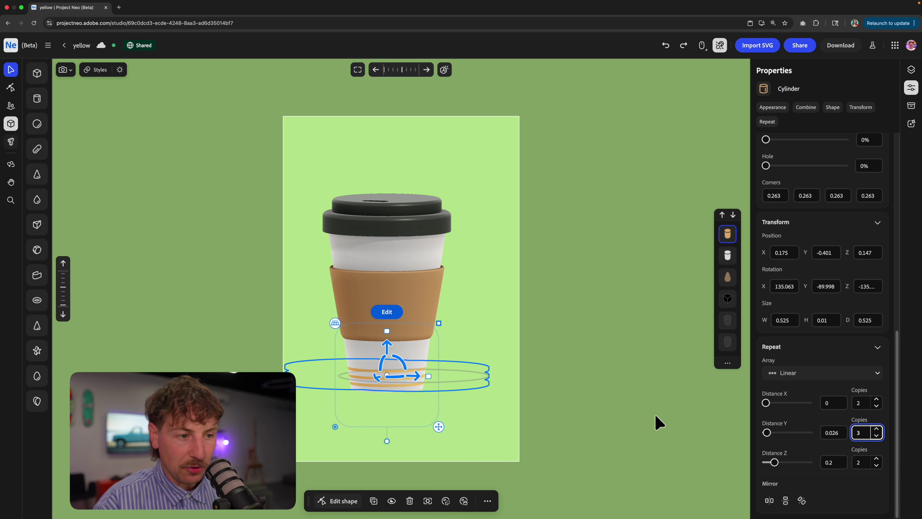
pyautogui.moveTo(388, 344); pyautogui.dragTo(390, 336)
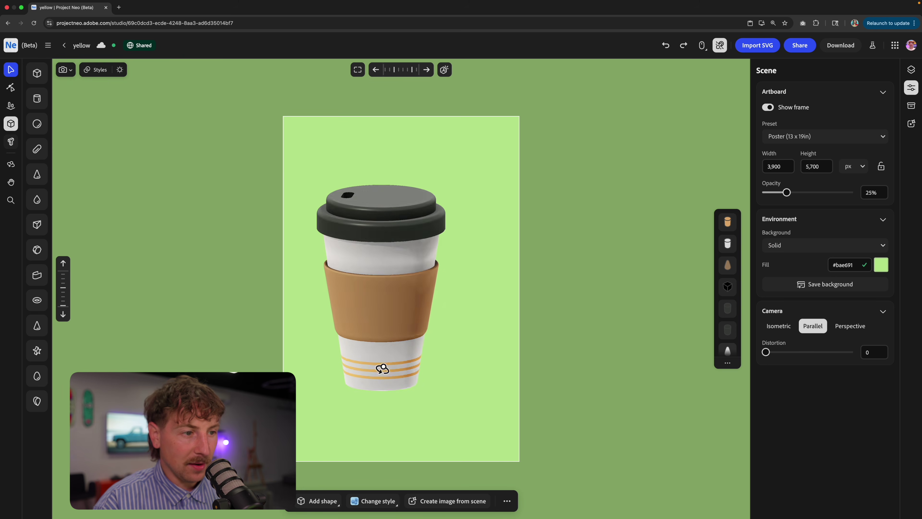
pyautogui.moveTo(382, 368); pyautogui.dragTo(455, 348)
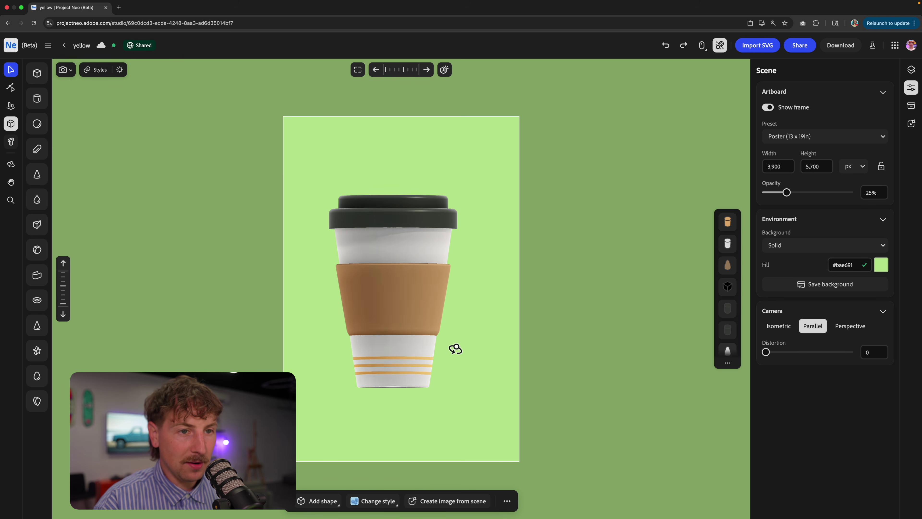
# Try duplicating the three stripes onto the white band between sleeve and lid, and delete the copy.
pyautogui.click(735, 227)
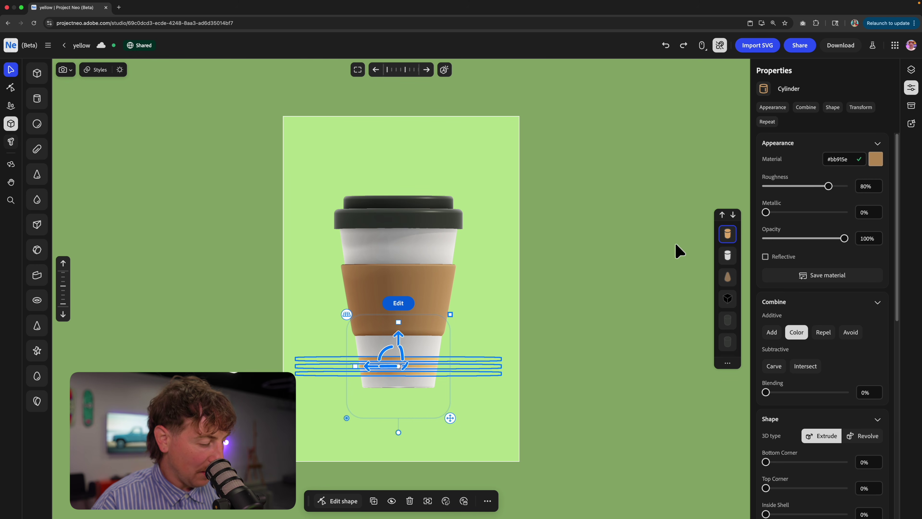
pyautogui.keyDown('alt'); pyautogui.moveTo(401, 334); pyautogui.dragTo(401, 222); pyautogui.keyUp('alt')
pyautogui.moveTo(512, 305); pyautogui.dragTo(449, 301)
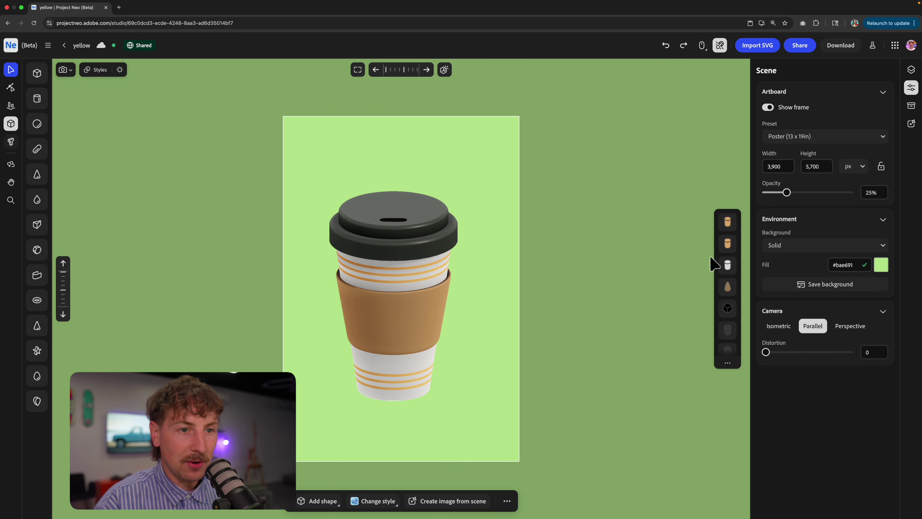
pyautogui.click(733, 228)
pyautogui.press('Delete')
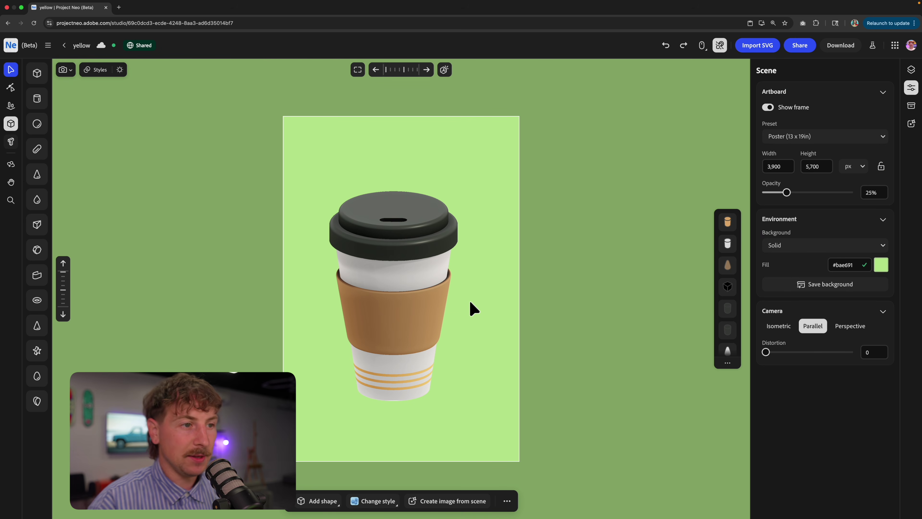
# Try brown and dark green background fills, then sample the sleeve's brown and darken it to #6b4f2d.
pyautogui.moveTo(438, 318); pyautogui.dragTo(480, 297)
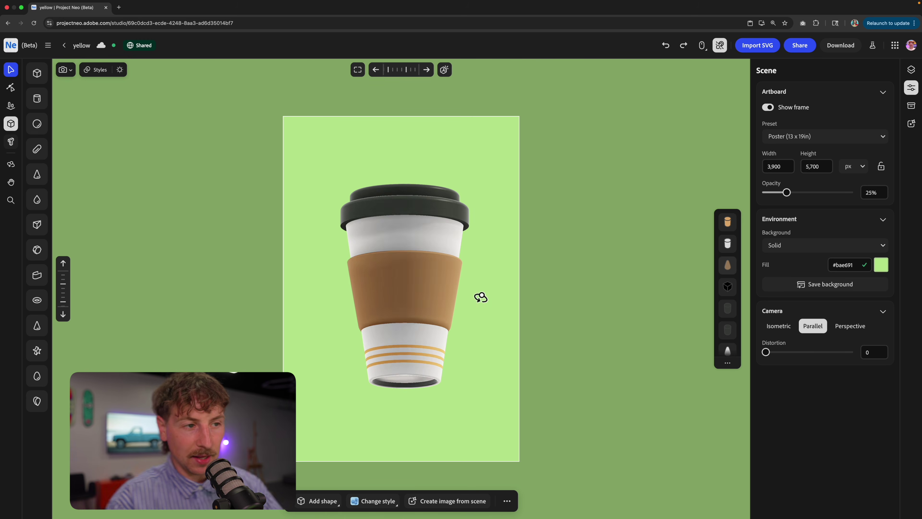
pyautogui.click(881, 265)
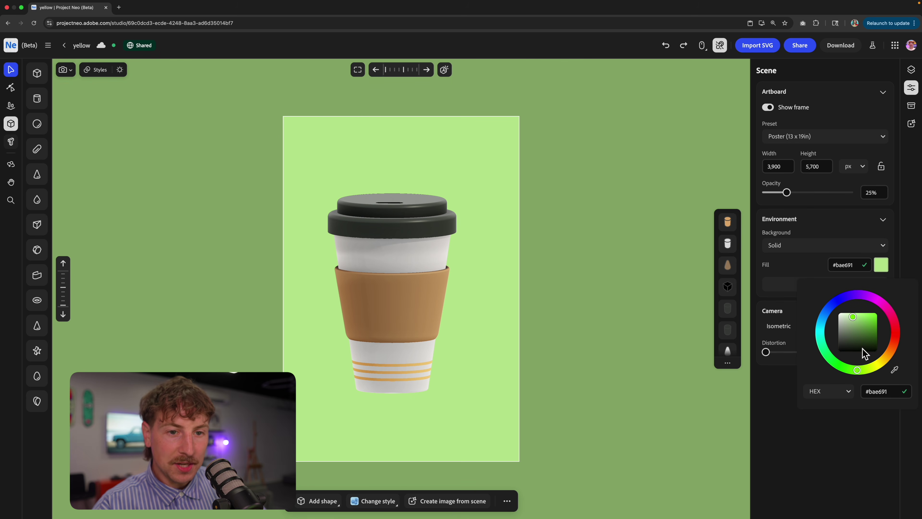
pyautogui.click(406, 297)
pyautogui.moveTo(865, 332); pyautogui.dragTo(865, 336)
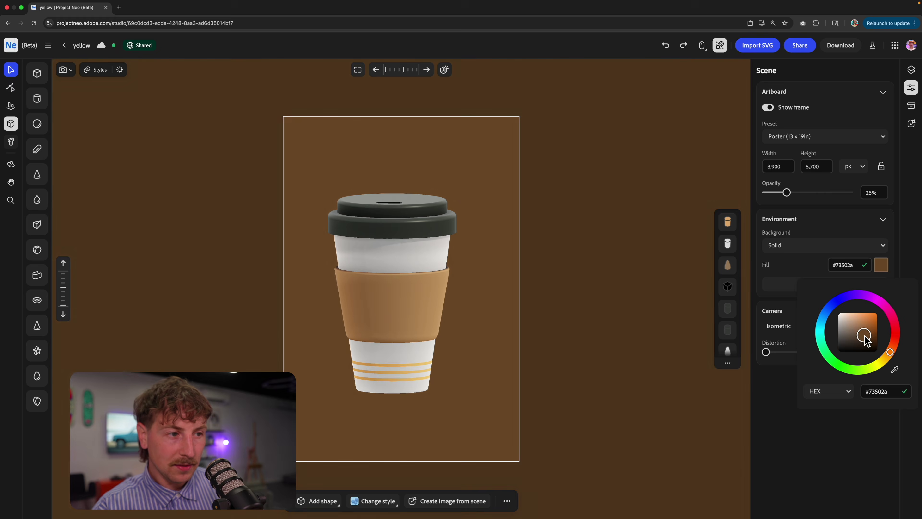
pyautogui.click(851, 371)
pyautogui.moveTo(865, 331); pyautogui.dragTo(868, 344)
pyautogui.click(896, 368)
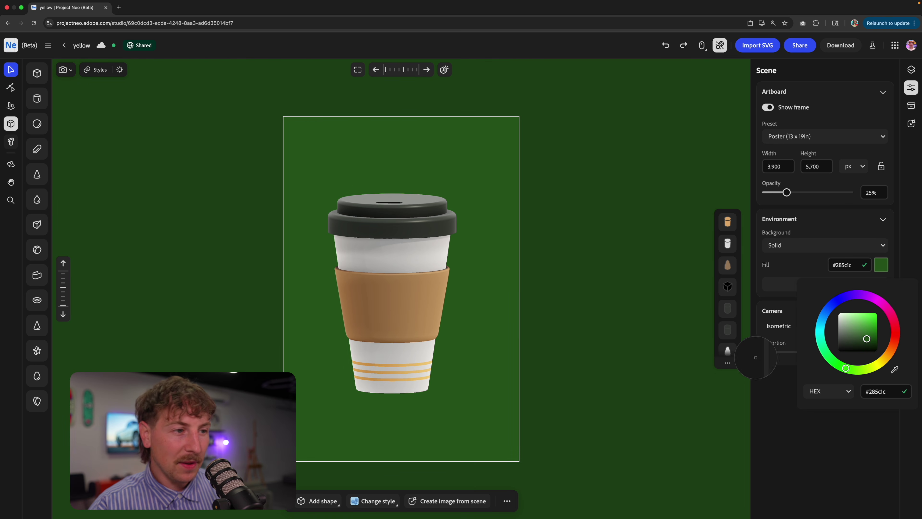
pyautogui.click(446, 299)
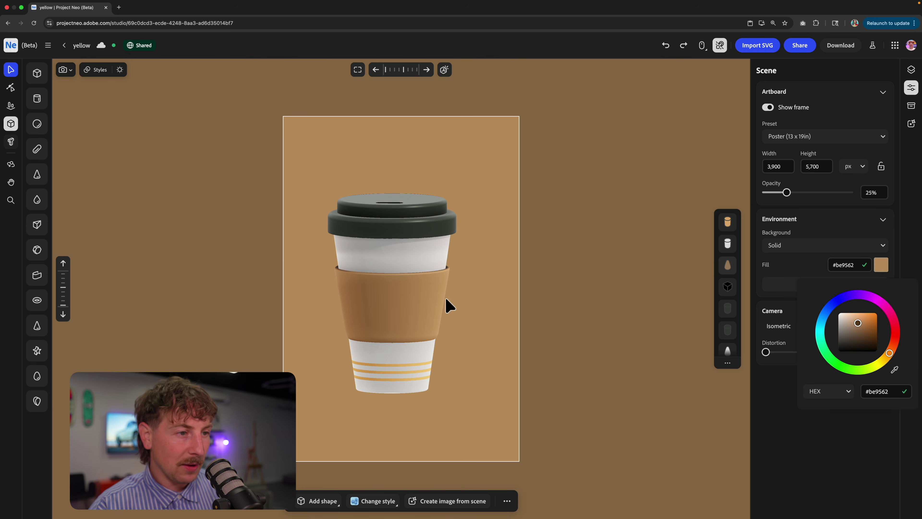
pyautogui.click(859, 334)
pyautogui.click(804, 220)
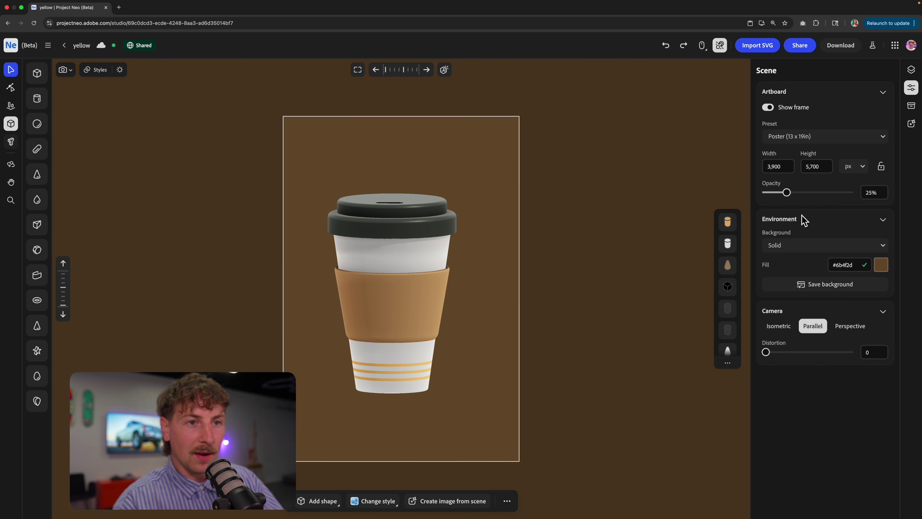
# Hide the artboard frame and group all the shapes that make up the coffee cup.
pyautogui.click(768, 107)
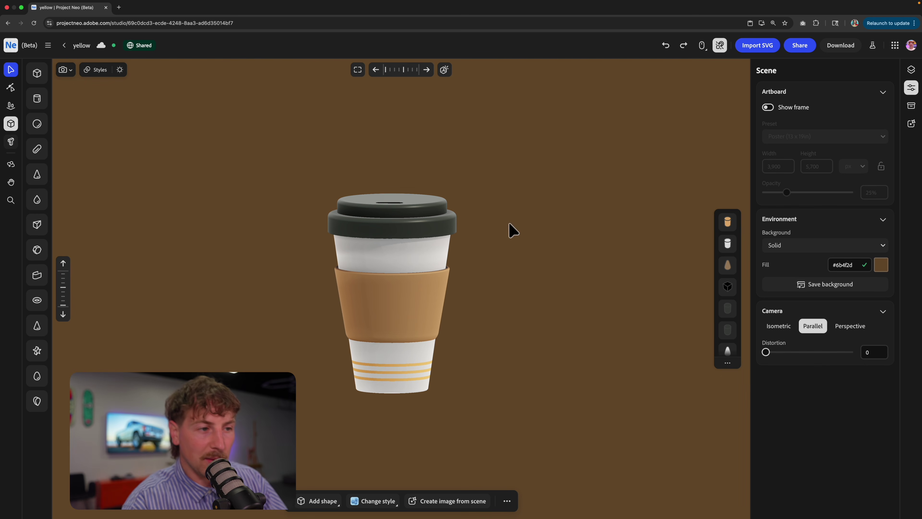
pyautogui.scroll(-3, 428, 247)
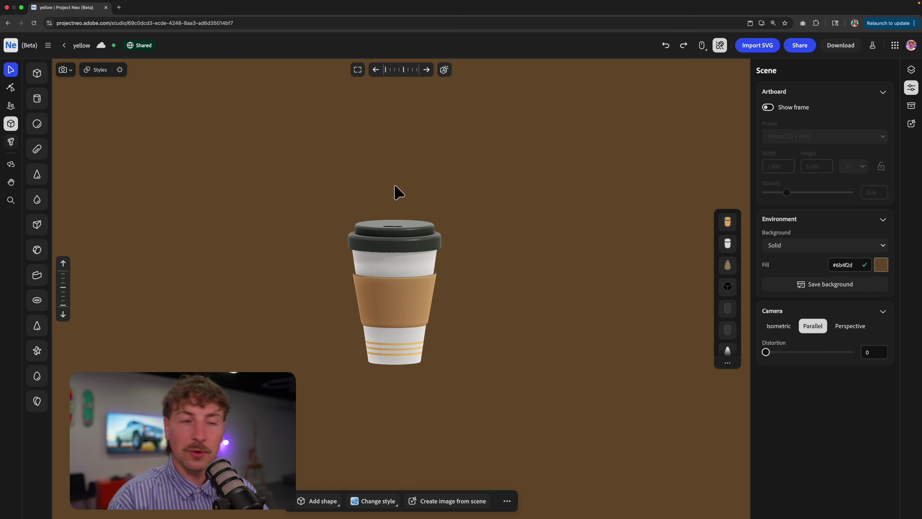
pyautogui.moveTo(289, 168); pyautogui.dragTo(522, 421)
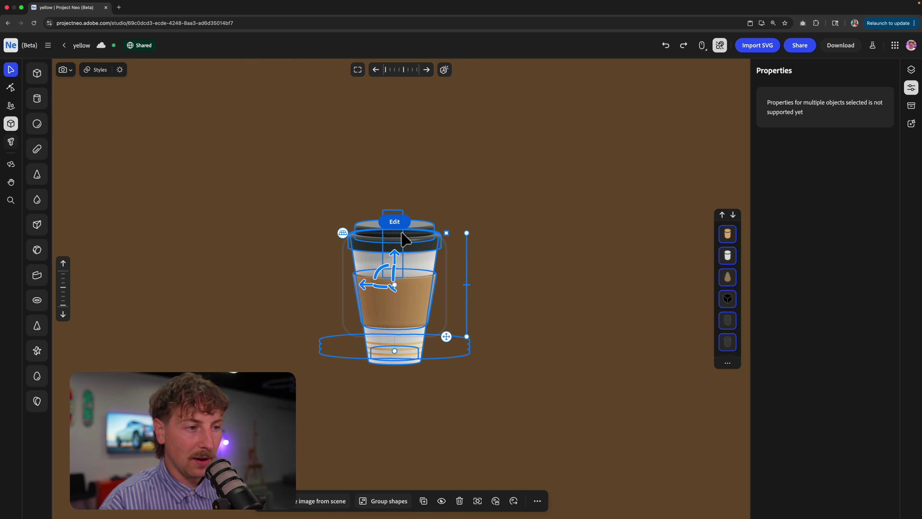
pyautogui.press('super+g')
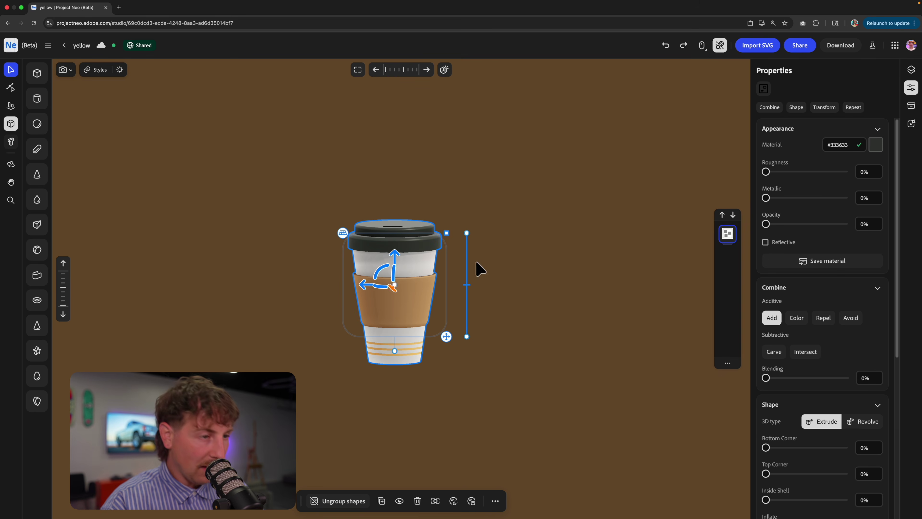
# Duplicate the cup group, shrink and tilt the copy, and place it to the left of the large cup.
pyautogui.moveTo(406, 298)
pyautogui.mouseDown(button='right')
pyautogui.moveTo(438, 303)
pyautogui.moveTo(421, 308)
pyautogui.mouseUp(button='right')
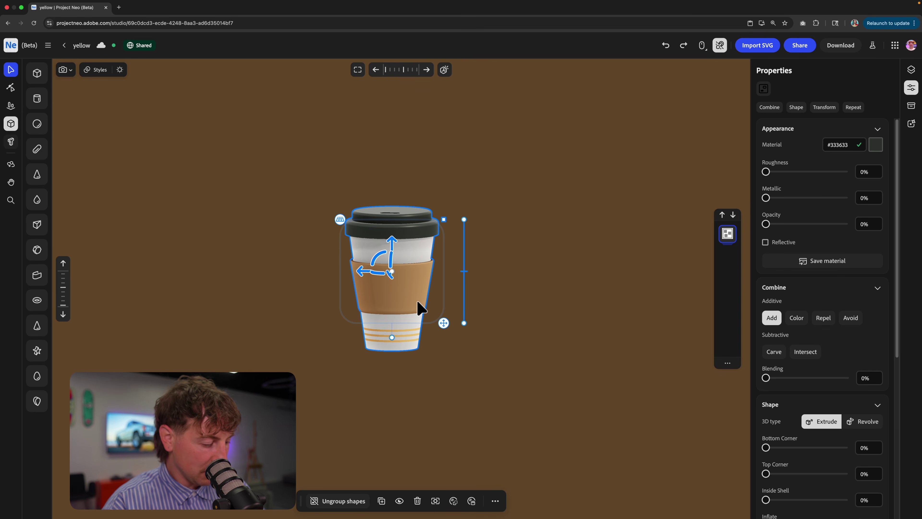
pyautogui.press('super+shift+g')
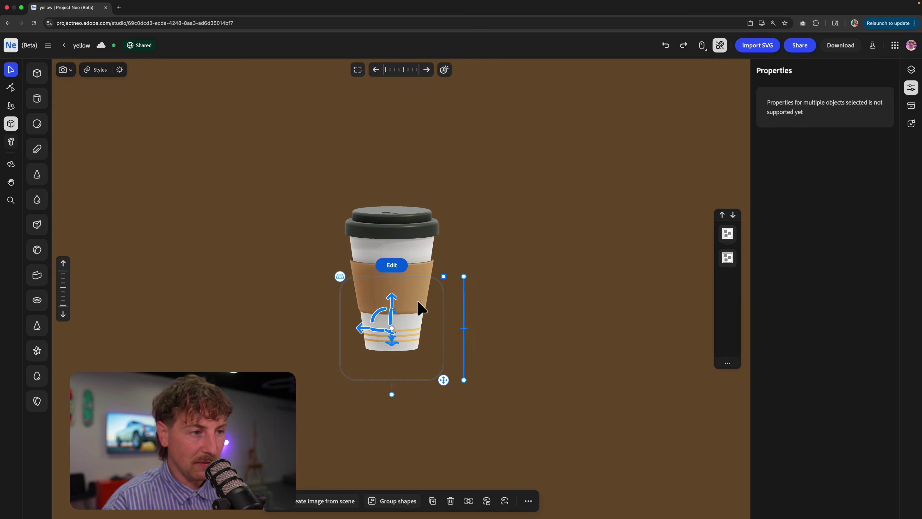
pyautogui.press('super+d')
pyautogui.moveTo(359, 218); pyautogui.dragTo(314, 278)
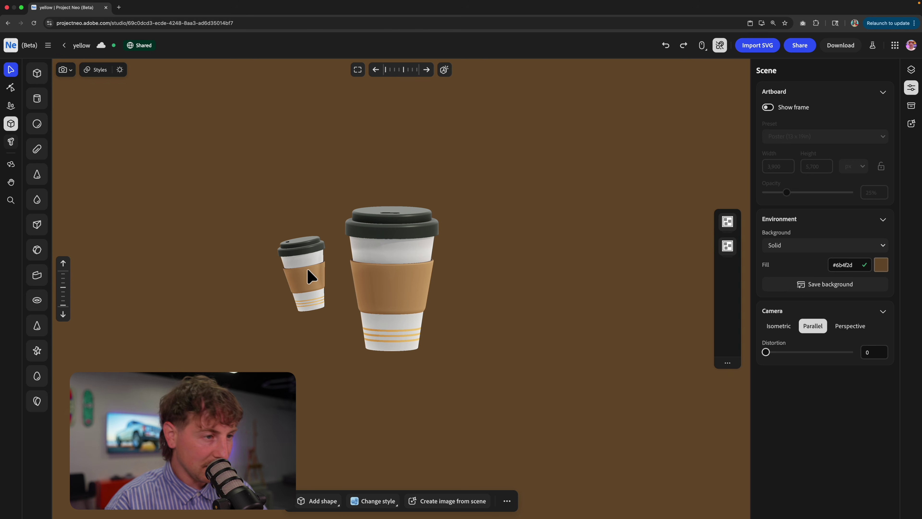
# Add two more small cup copies, tilted differently, to the right and lower left of the large cup, and lay the first copy on its side.
pyautogui.click(416, 307)
pyautogui.press('super+d')
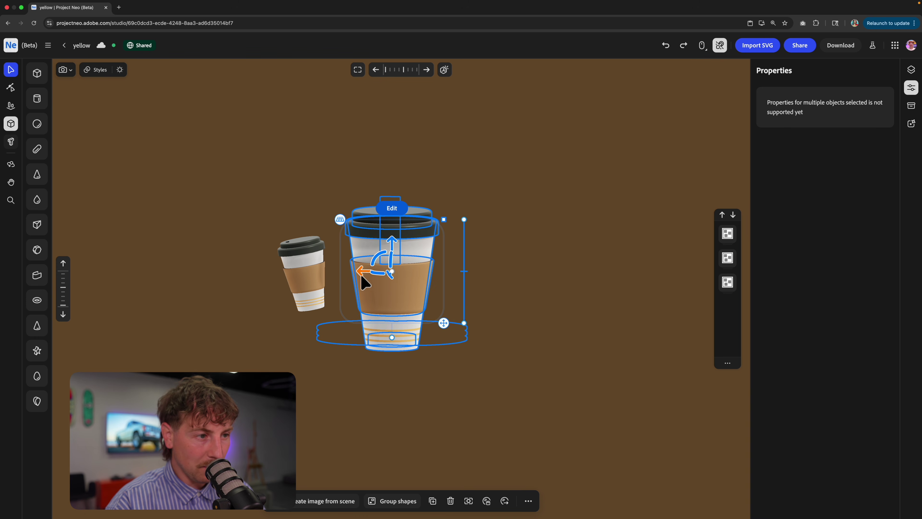
pyautogui.moveTo(362, 277); pyautogui.dragTo(486, 272)
pyautogui.press('Escape')
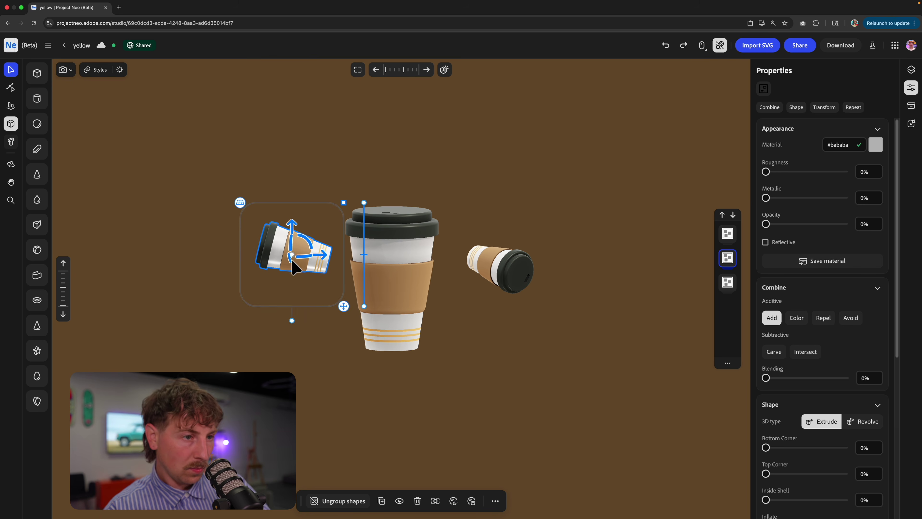
pyautogui.keyDown('alt'); pyautogui.moveTo(295, 264); pyautogui.dragTo(346, 350); pyautogui.keyUp('alt')
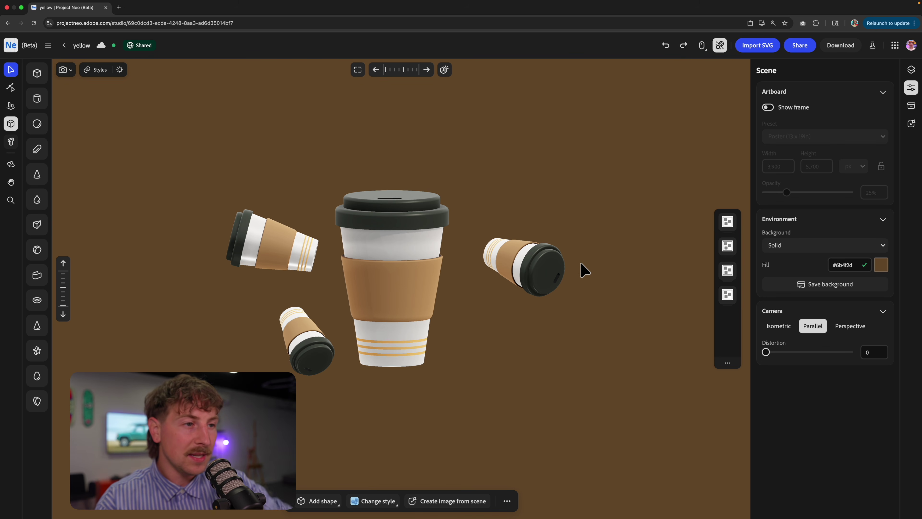
# Save a camera snapshot of the front view, orbit around the cups, and restore the view from Snapshot 1.
pyautogui.click(66, 73)
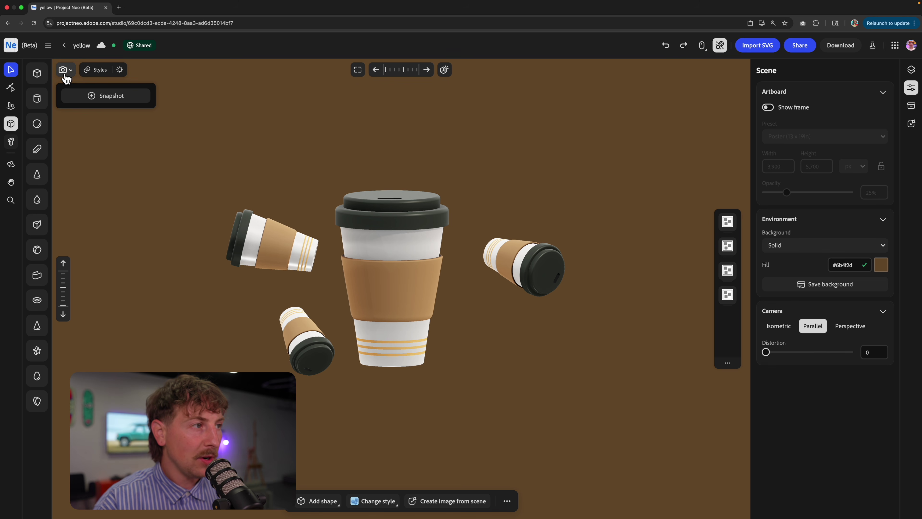
pyautogui.click(106, 96)
pyautogui.click(217, 209)
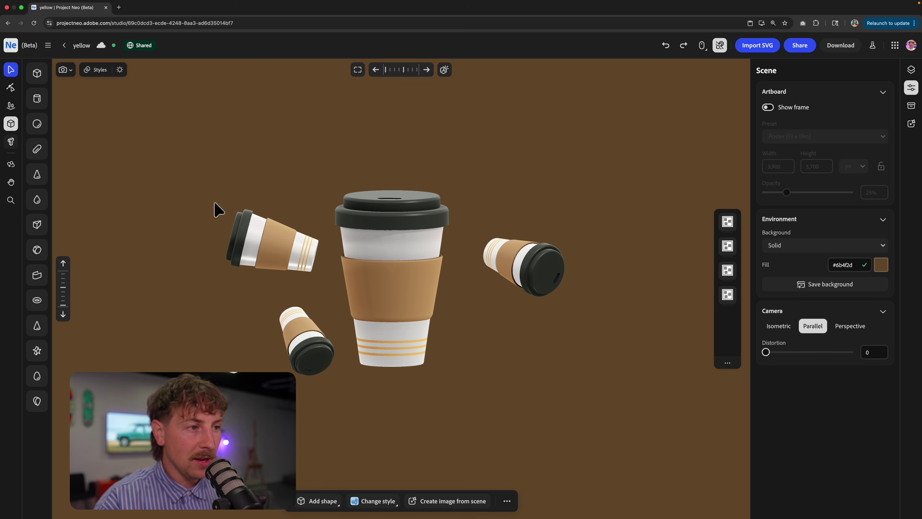
pyautogui.moveTo(217, 209); pyautogui.dragTo(383, 138, button='right')
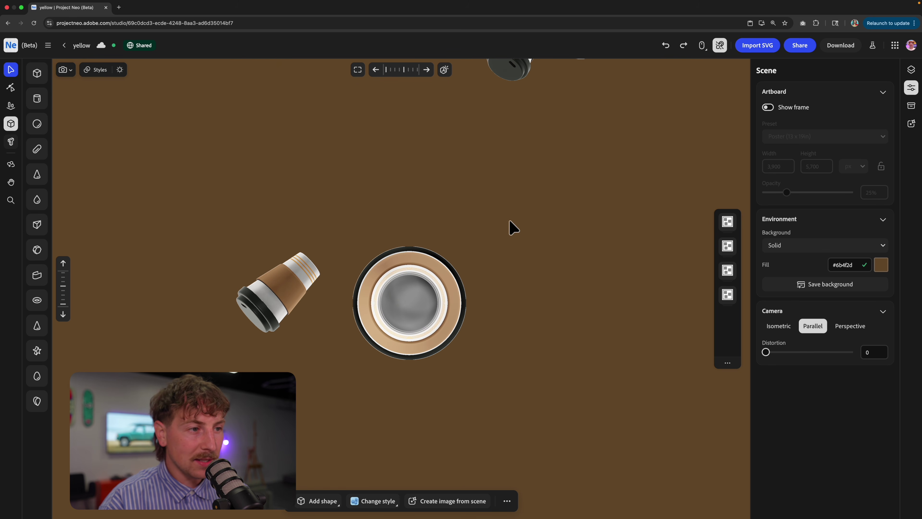
pyautogui.moveTo(512, 227); pyautogui.dragTo(360, 279, button='right')
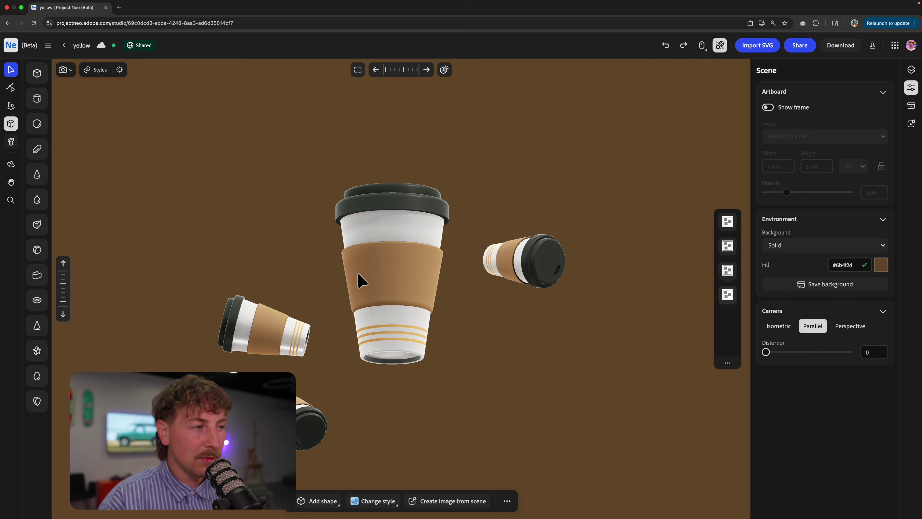
pyautogui.click(73, 78)
pyautogui.click(88, 117)
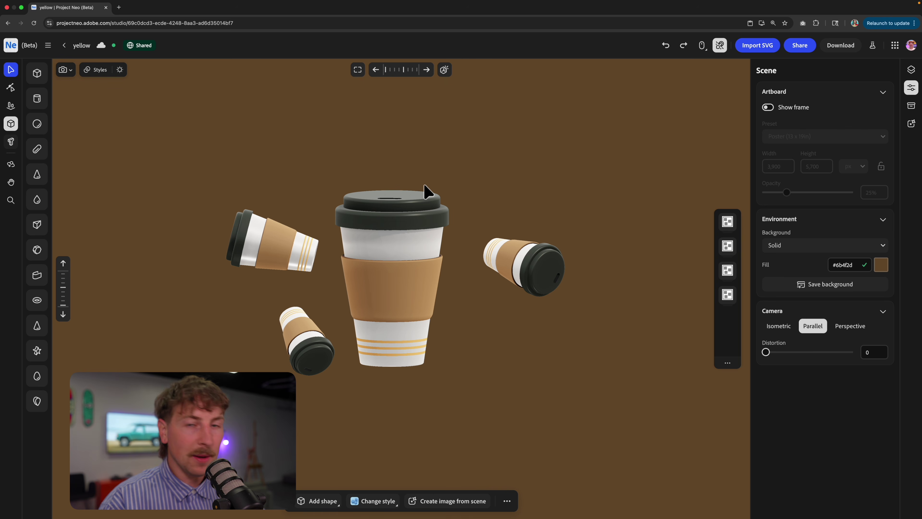
# Duplicate the small cup on the left, bring the copy beside the large cup's right edge, and rotate it so its lid leans up.
pyautogui.moveTo(425, 186); pyautogui.dragTo(208, 262, button='right')
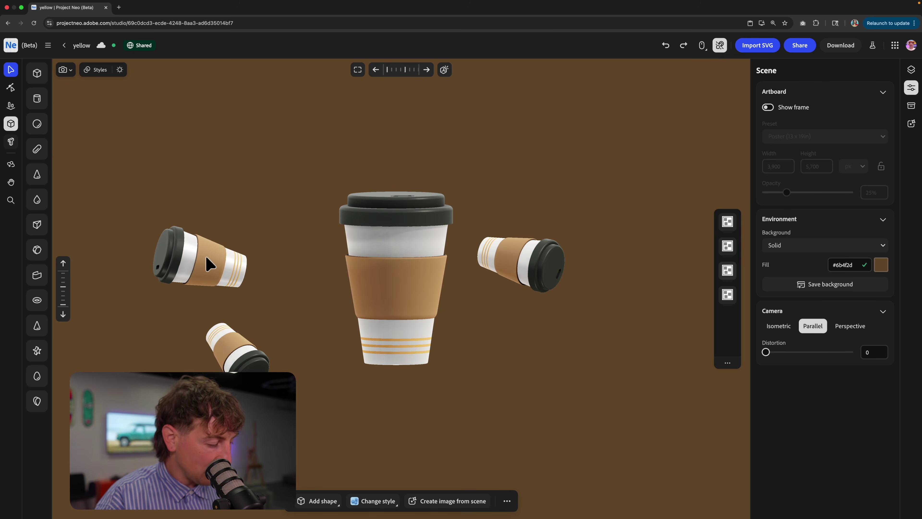
pyautogui.click(209, 260)
pyautogui.click(209, 263)
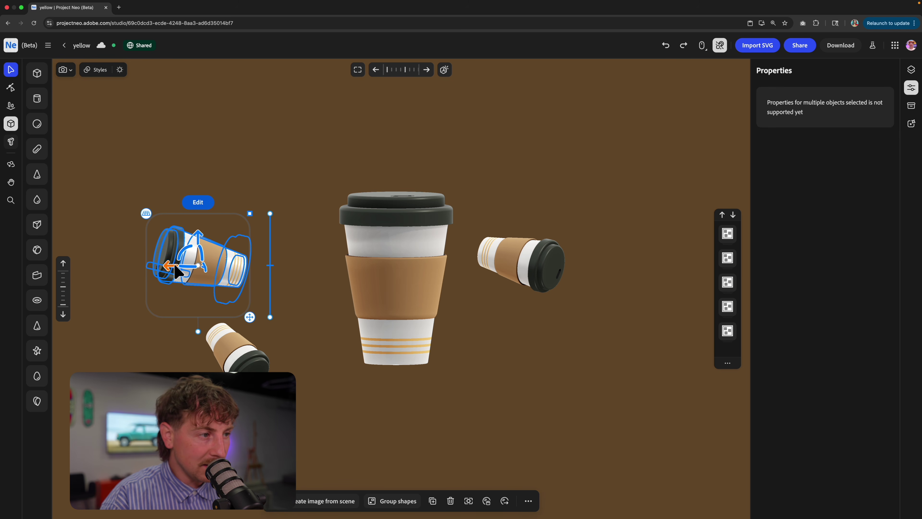
pyautogui.moveTo(175, 263); pyautogui.dragTo(413, 265)
pyautogui.moveTo(417, 264); pyautogui.dragTo(503, 325, button='right')
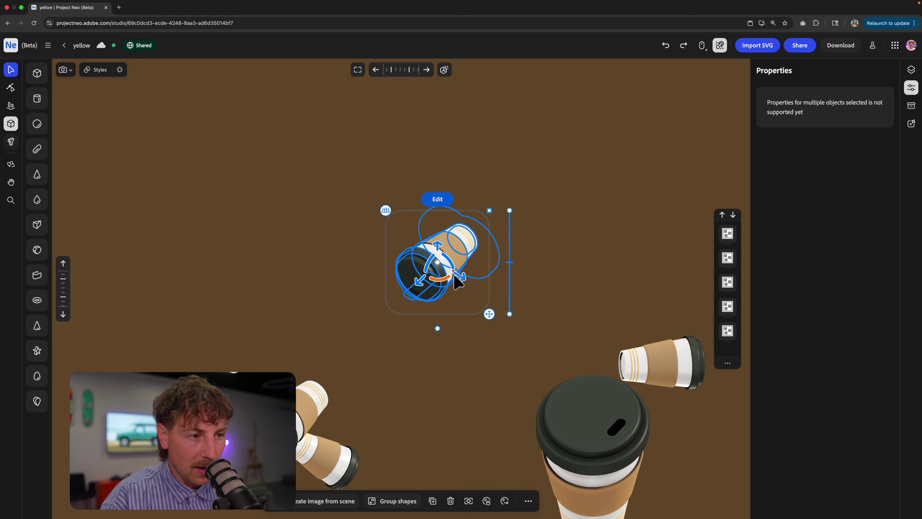
pyautogui.moveTo(459, 280); pyautogui.dragTo(686, 423)
pyautogui.moveTo(740, 469); pyautogui.dragTo(537, 323, button='middle')
pyautogui.moveTo(526, 280); pyautogui.dragTo(595, 314)
pyautogui.moveTo(595, 314); pyautogui.dragTo(612, 256, button='right')
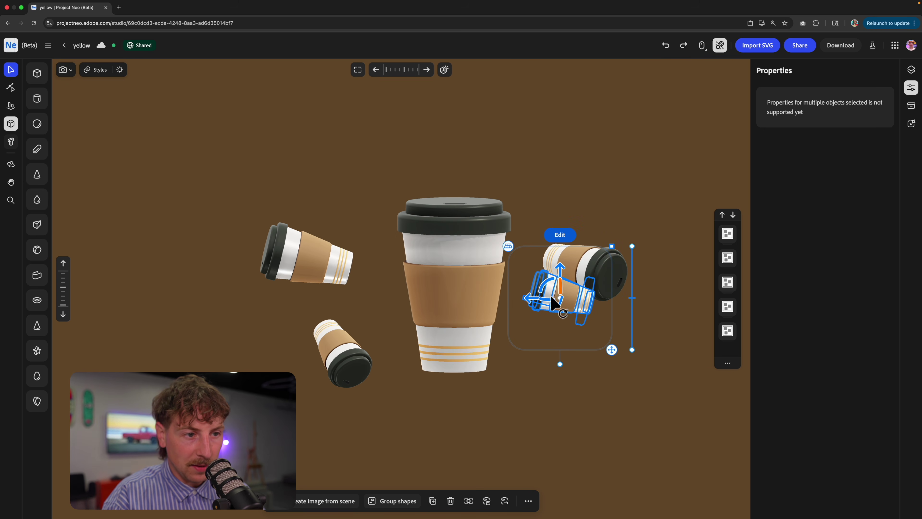
pyautogui.moveTo(532, 301)
pyautogui.mouseDown()
pyautogui.moveTo(478, 306)
pyautogui.moveTo(525, 282)
pyautogui.moveTo(539, 311)
pyautogui.mouseUp()
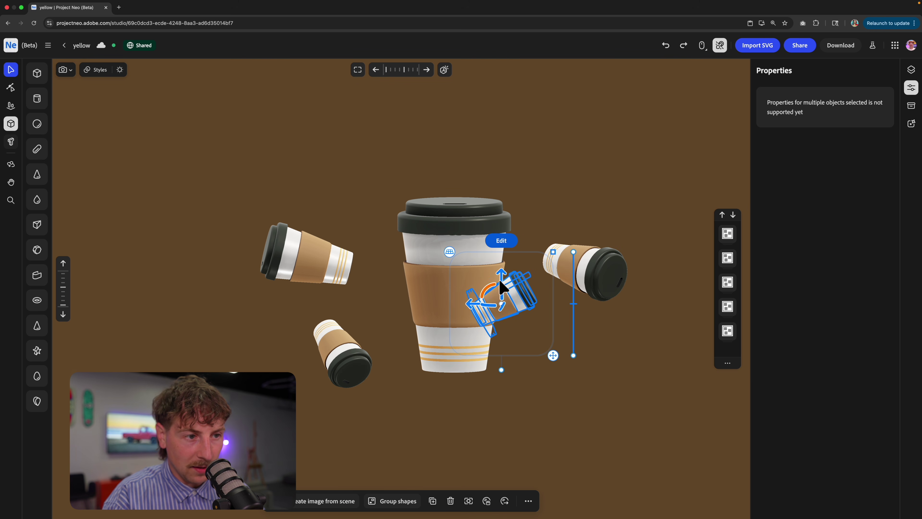
# Raise the new copy beside the large cup's lid and restore the camera view from Snapshot 1.
pyautogui.moveTo(500, 278); pyautogui.dragTo(430, 204, button='right')
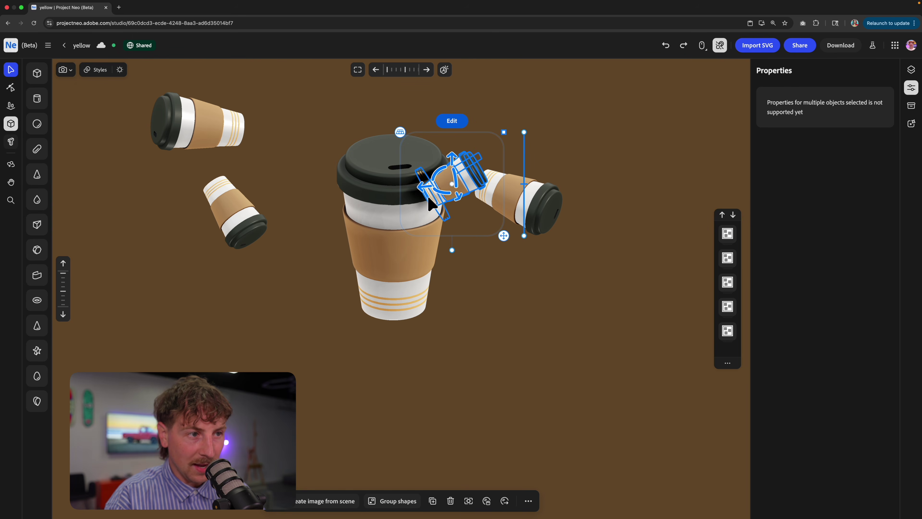
pyautogui.hotkey('ctrl', 'g')
pyautogui.click(65, 70)
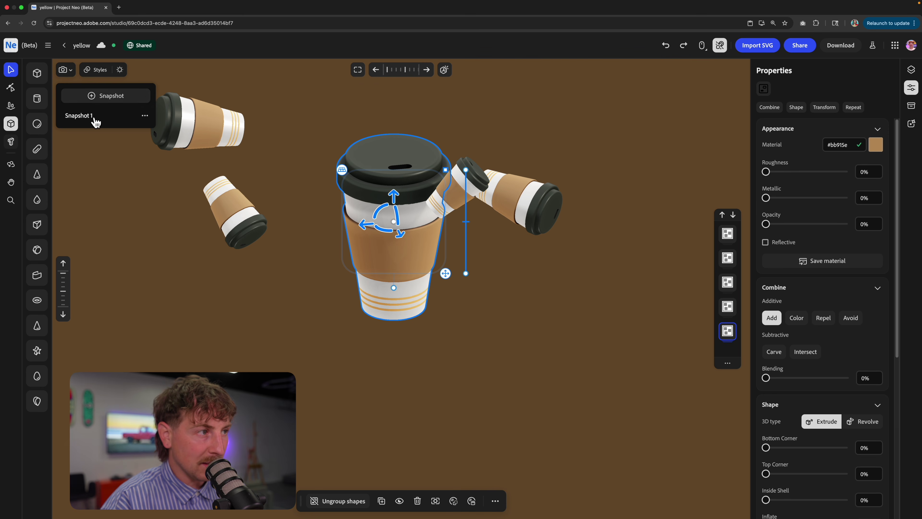
pyautogui.click(95, 117)
pyautogui.click(483, 141)
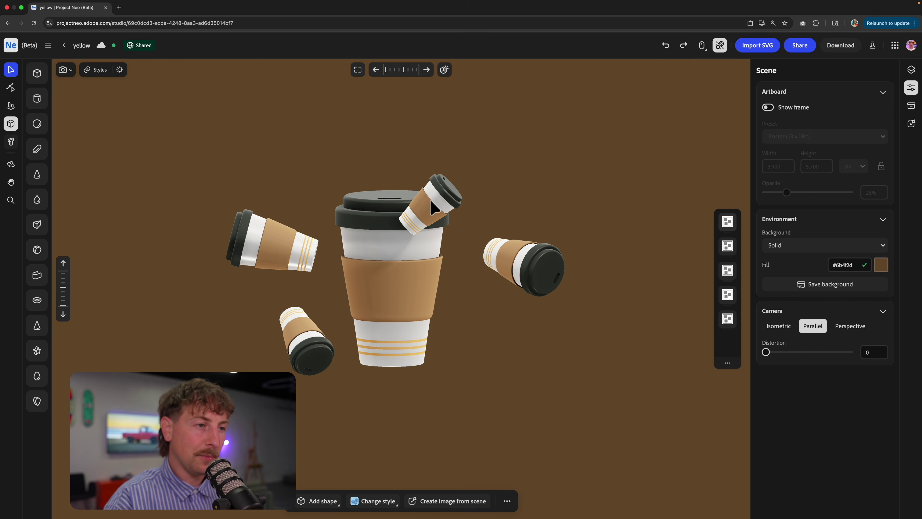
# Arrange three tilted small cups above the large cup and add another copy at its lower right.
pyautogui.moveTo(483, 140); pyautogui.dragTo(501, 233, button='right')
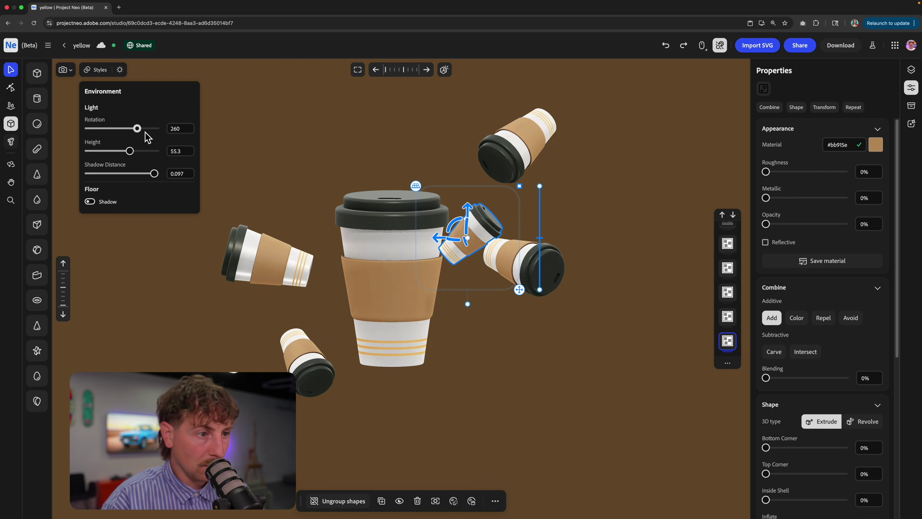
pyautogui.click(388, 143)
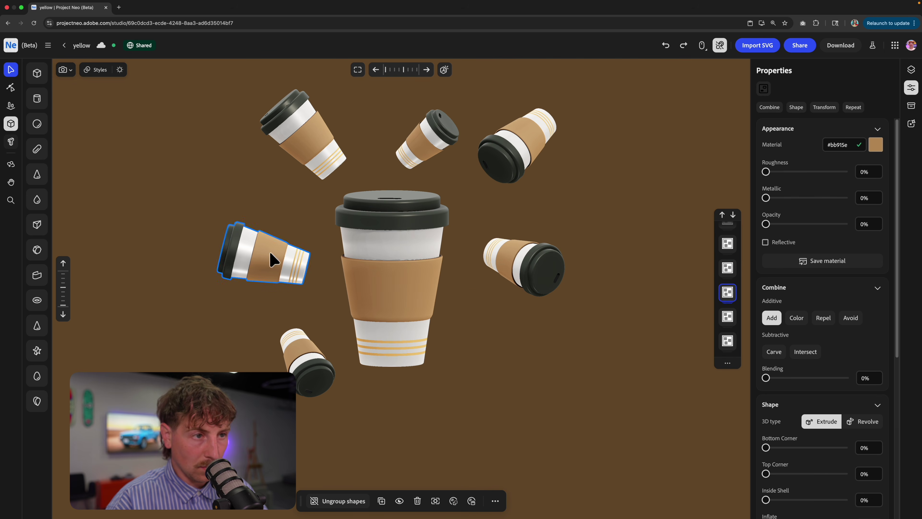
pyautogui.moveTo(268, 258); pyautogui.dragTo(494, 361)
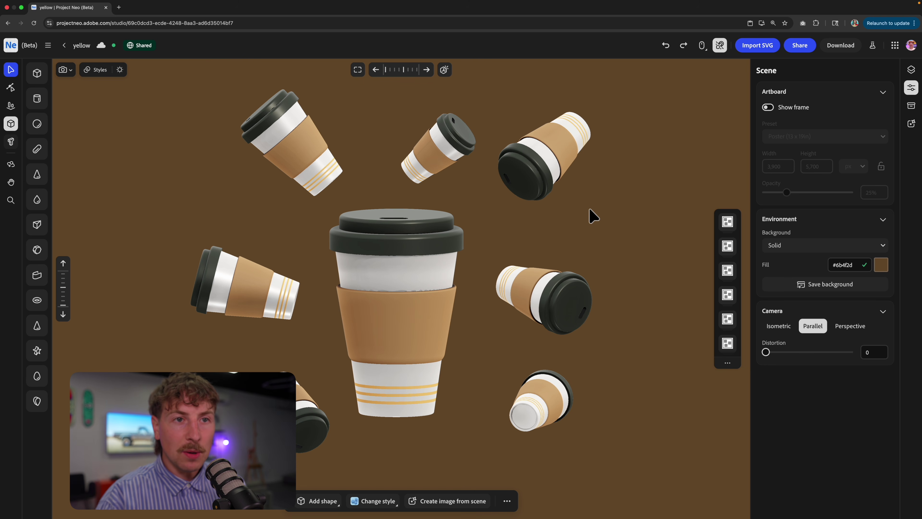
# Export all the cups as a PNG with a transparent background.
pyautogui.click(842, 46)
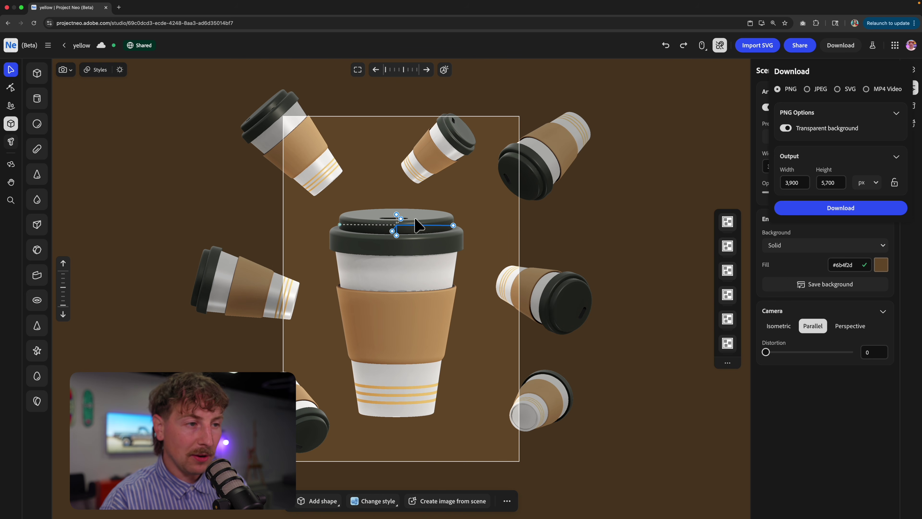
pyautogui.scroll(-3, 433, 225)
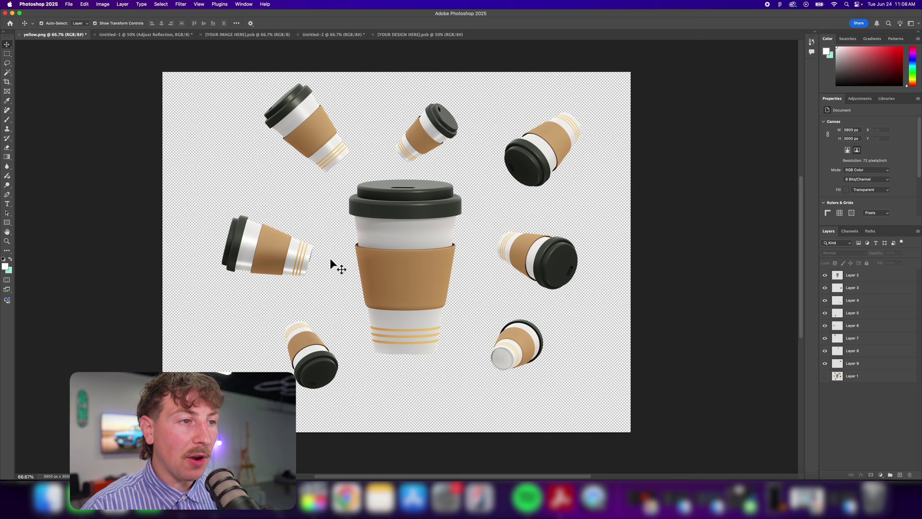
# Switch to Photoshop and reposition the large cup layer and three small cup layers in yellow.png.
pyautogui.moveTo(407, 236); pyautogui.dragTo(429, 241)
pyautogui.moveTo(262, 252); pyautogui.dragTo(249, 235)
pyautogui.moveTo(323, 337); pyautogui.dragTo(292, 336)
pyautogui.moveTo(518, 343); pyautogui.dragTo(518, 347)
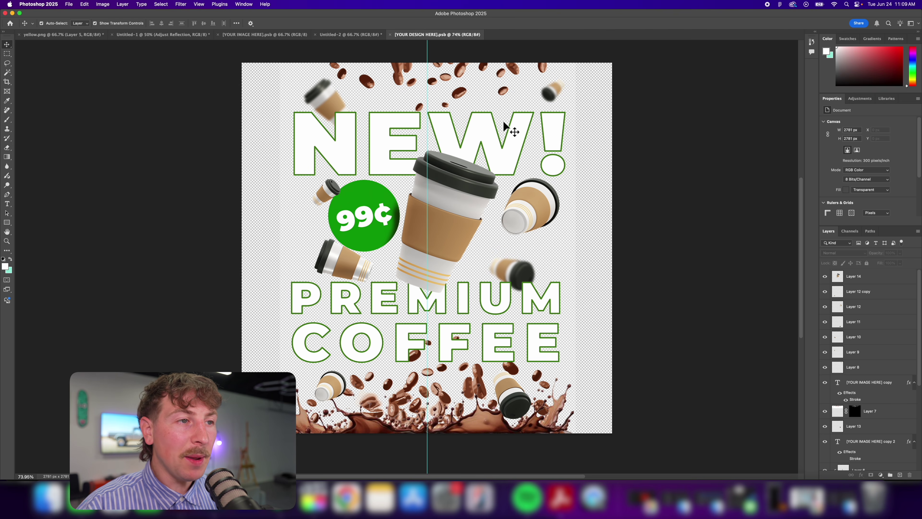
# Raise the large cup between the NEW! and PREMIUM text and shift the small cup beside it slightly down and outward.
pyautogui.click(450, 348)
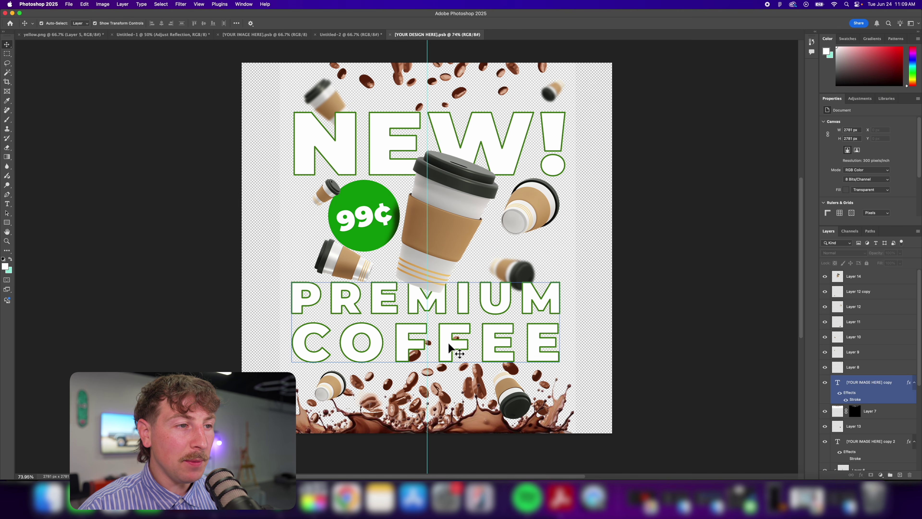
pyautogui.click(421, 275)
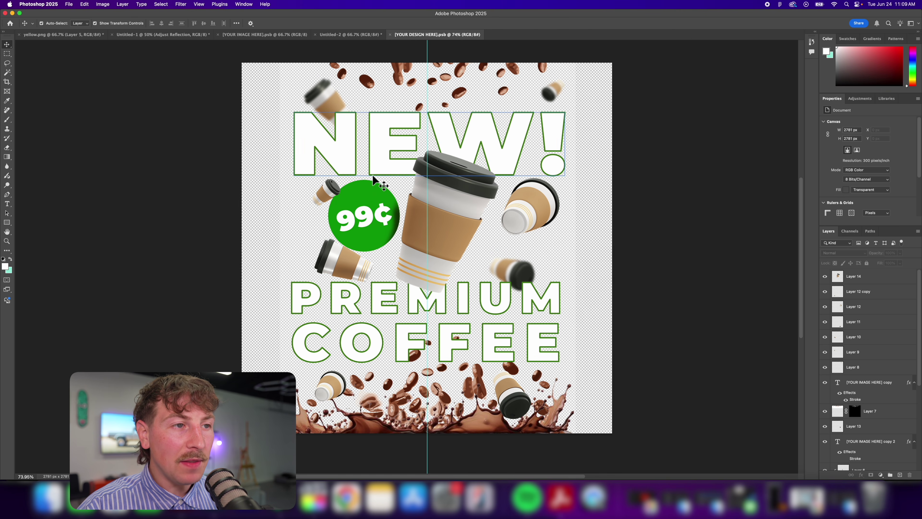
pyautogui.click(443, 199)
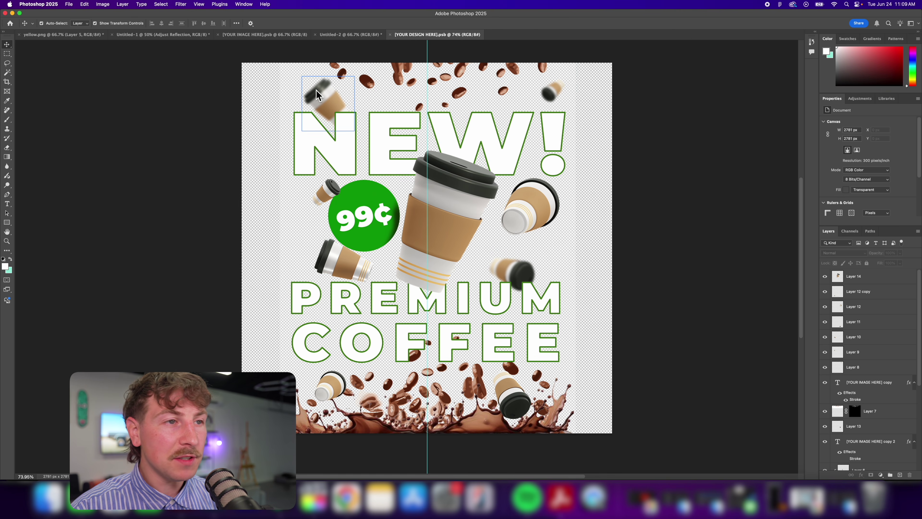
pyautogui.moveTo(395, 203); pyautogui.dragTo(400, 187)
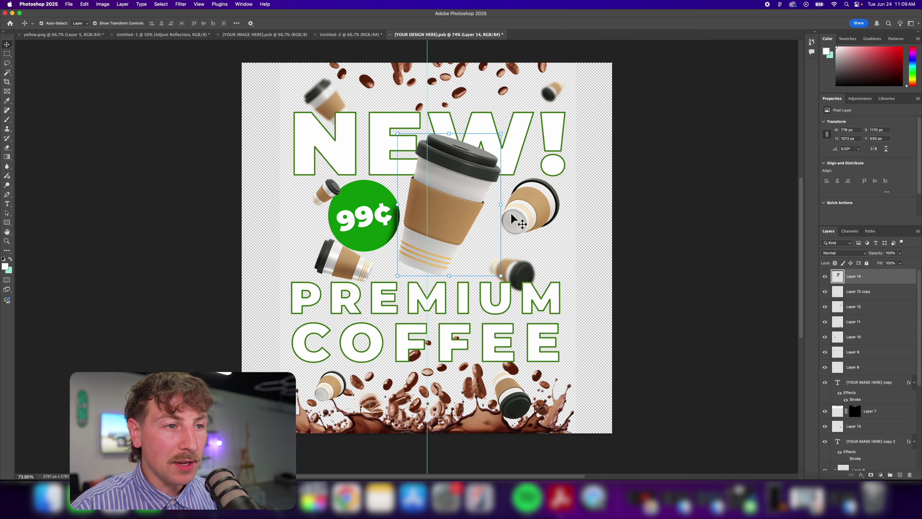
pyautogui.moveTo(530, 212)
pyautogui.mouseDown()
pyautogui.moveTo(541, 214)
pyautogui.moveTo(532, 218)
pyautogui.mouseUp()
pyautogui.moveTo(447, 218); pyautogui.dragTo(446, 225)
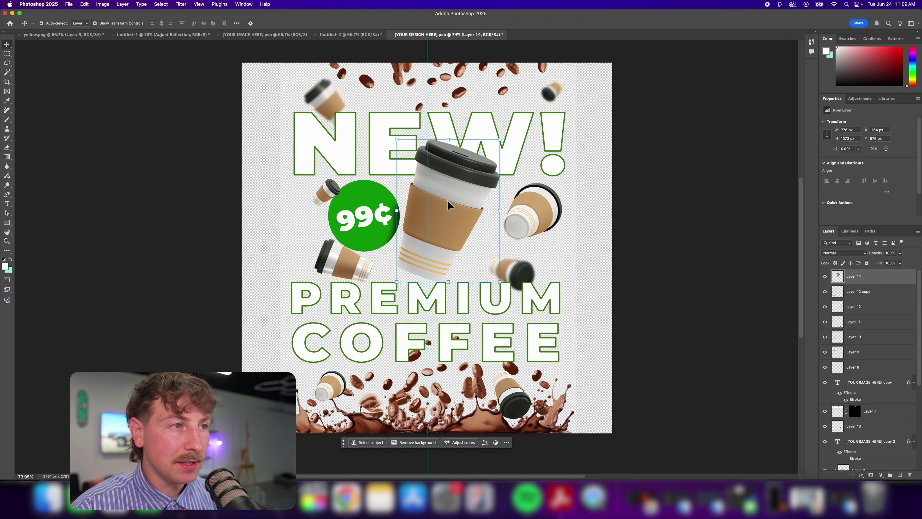
pyautogui.click(311, 90)
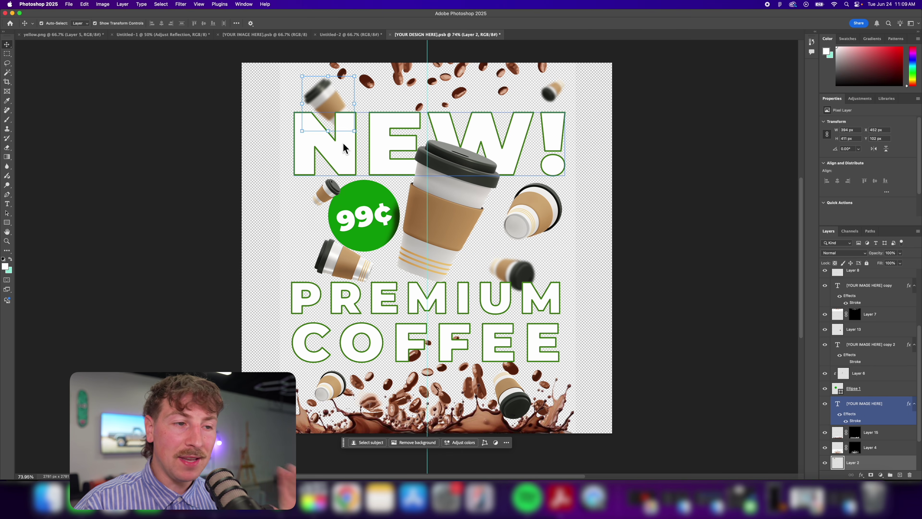
pyautogui.click(497, 266)
pyautogui.click(646, 185)
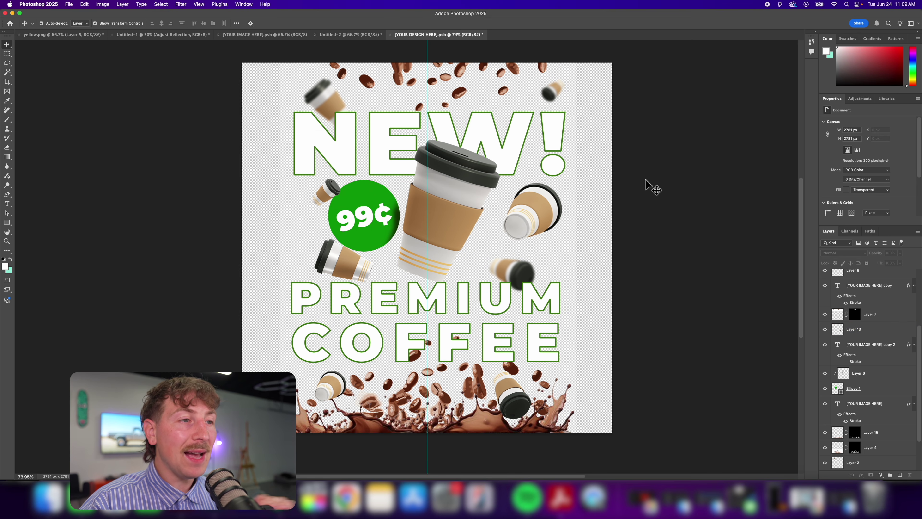
# Paint soft black shadows on new clipped layers over the NEW! text, the PREMIUM COFFEE text and the blurred cup above the N.
pyautogui.click(385, 160)
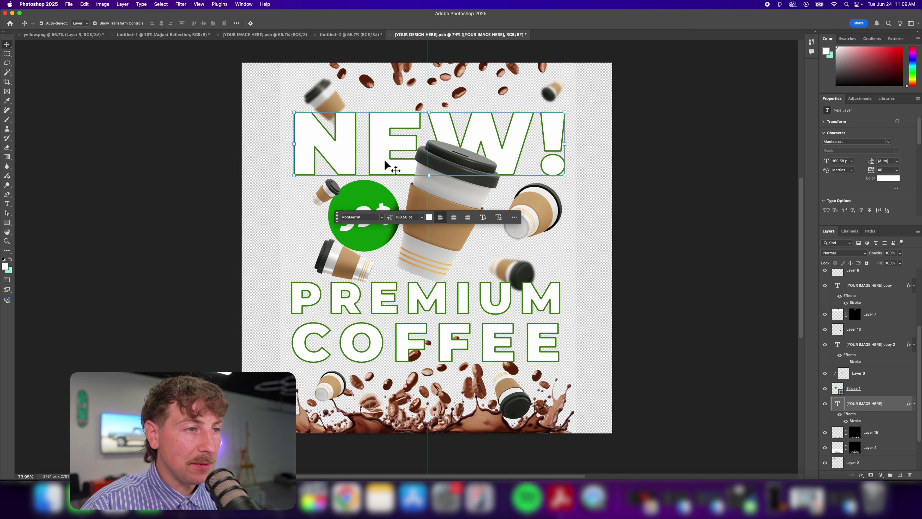
pyautogui.click(899, 475)
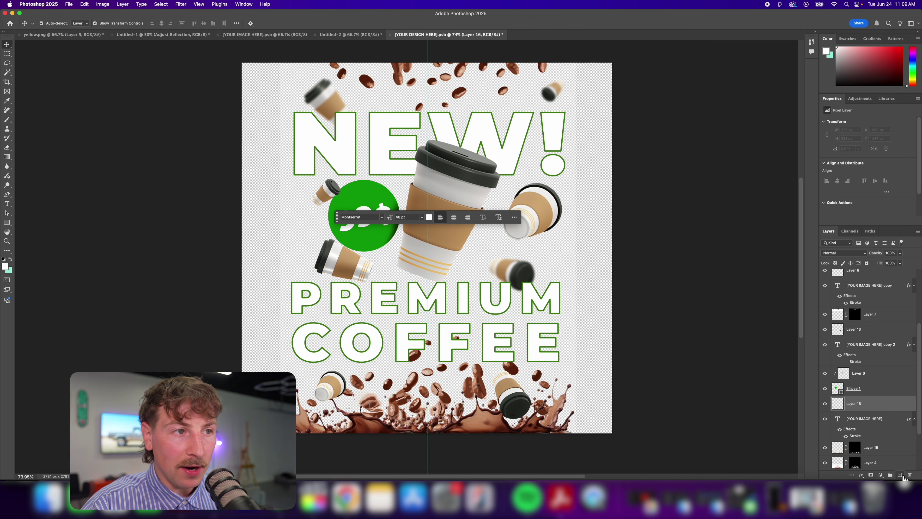
pyautogui.press('b')
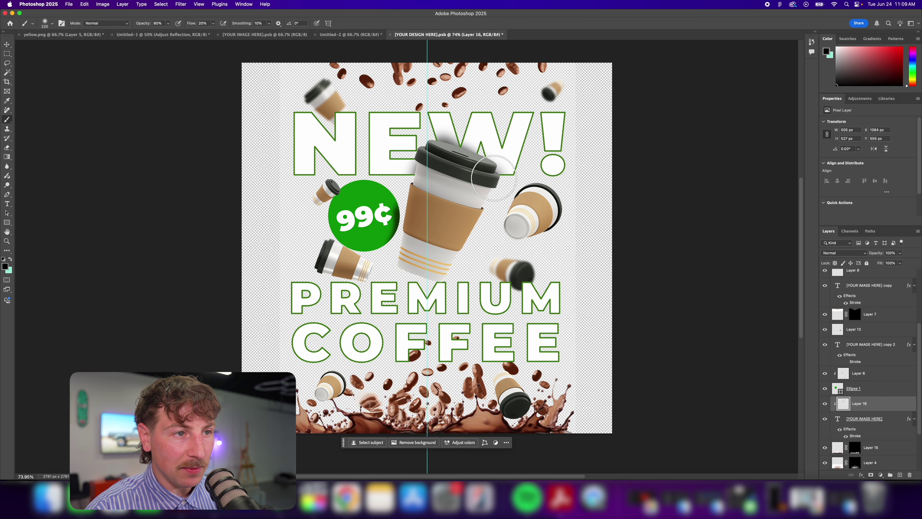
pyautogui.press('super+shift+alt+n')
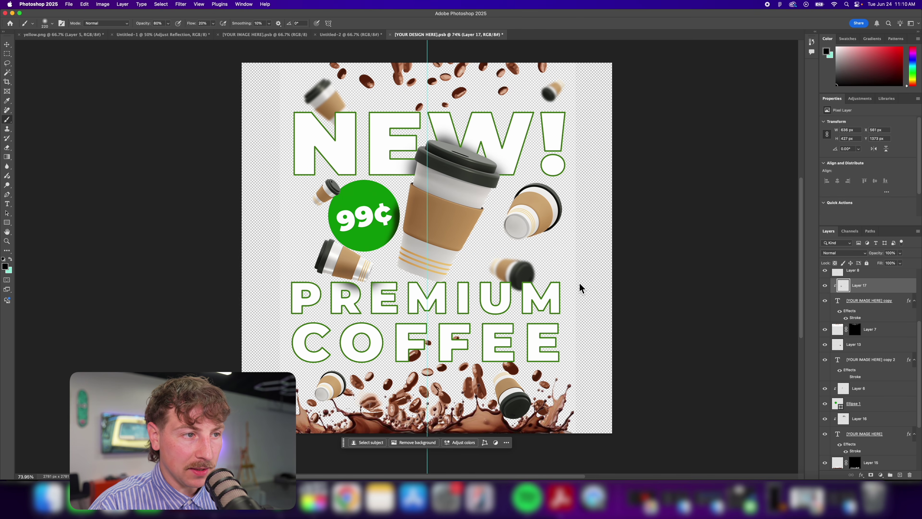
pyautogui.press('super+shift+alt+n')
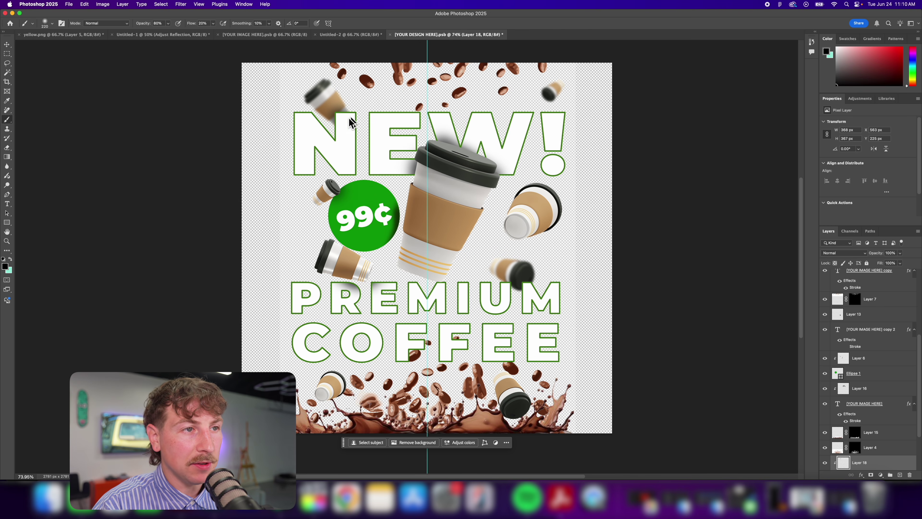
pyautogui.press('v')
pyautogui.click(204, 137)
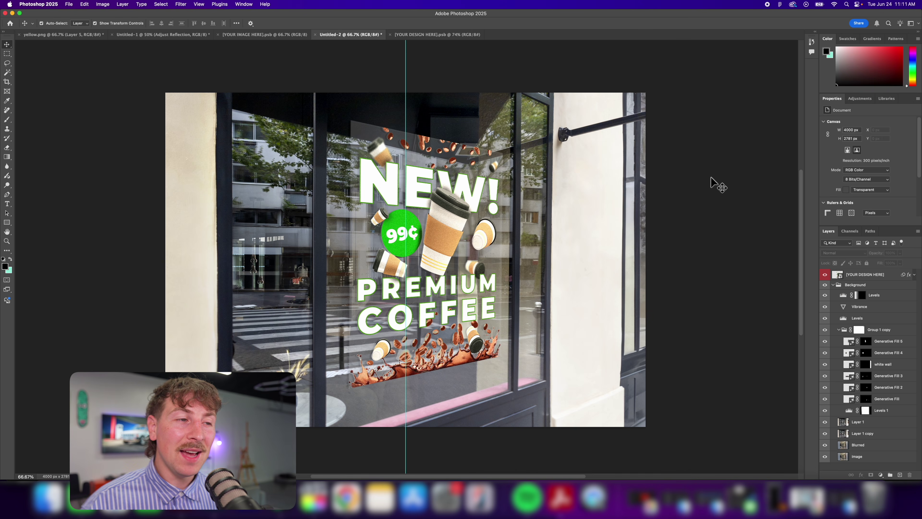
# Examine the coffee poster design up close on the storefront window in the Untitled-2 mockup.
pyautogui.click(642, 152)
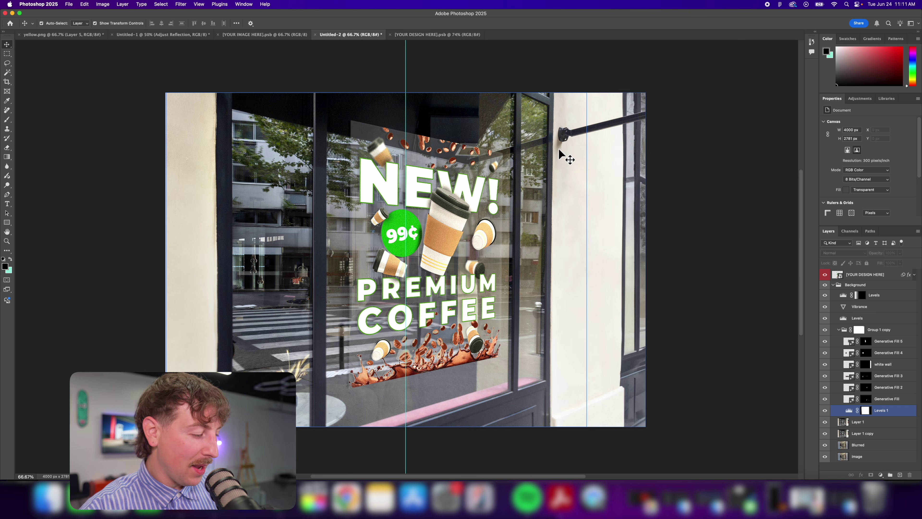
pyautogui.press('z')
pyautogui.moveTo(384, 147); pyautogui.dragTo(407, 164)
pyautogui.press('v')
pyautogui.moveTo(540, 329); pyautogui.dragTo(490, 230)
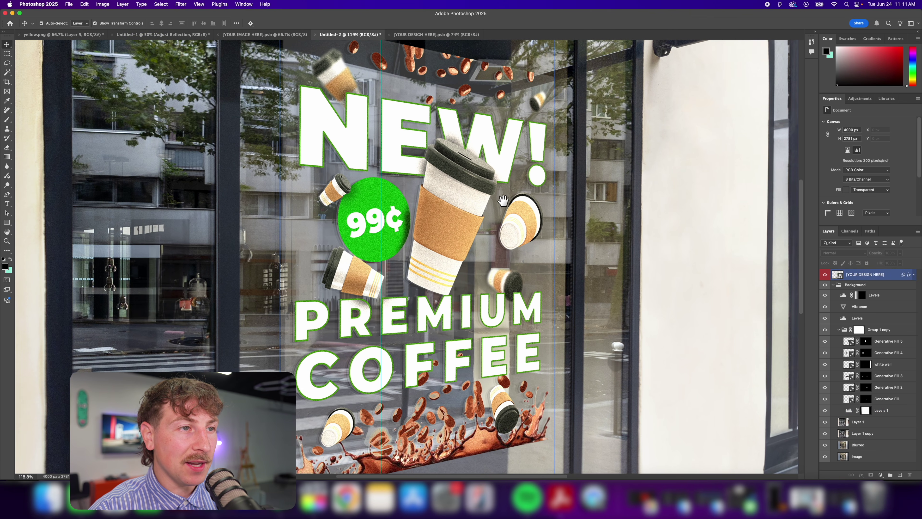
pyautogui.moveTo(502, 170)
pyautogui.mouseDown()
pyautogui.moveTo(500, 181)
pyautogui.moveTo(510, 179)
pyautogui.moveTo(489, 179)
pyautogui.moveTo(485, 166)
pyautogui.mouseUp()
pyautogui.press('z')
pyautogui.press('v')
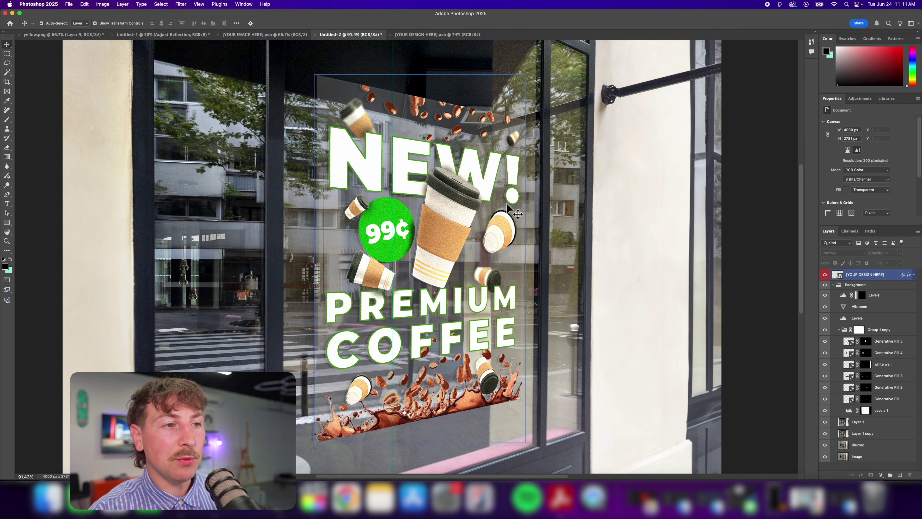
pyautogui.moveTo(518, 223); pyautogui.dragTo(513, 230)
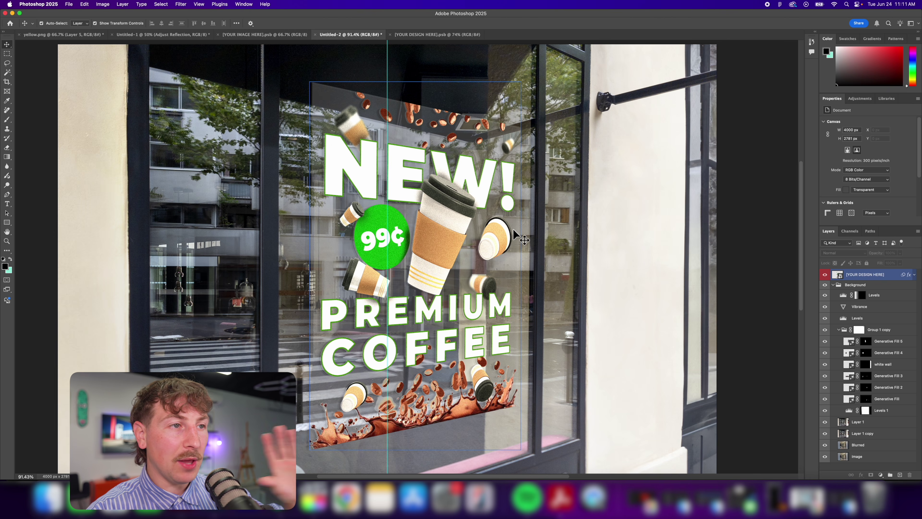
pyautogui.click(630, 219)
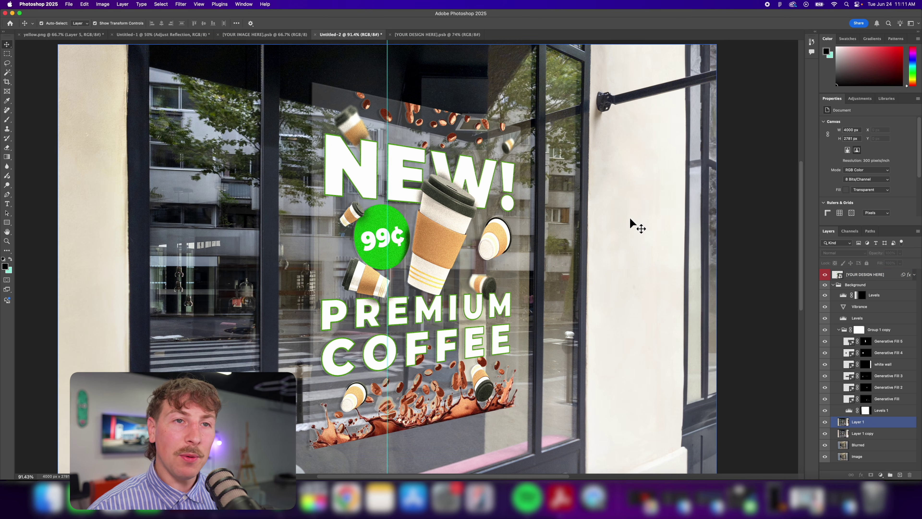